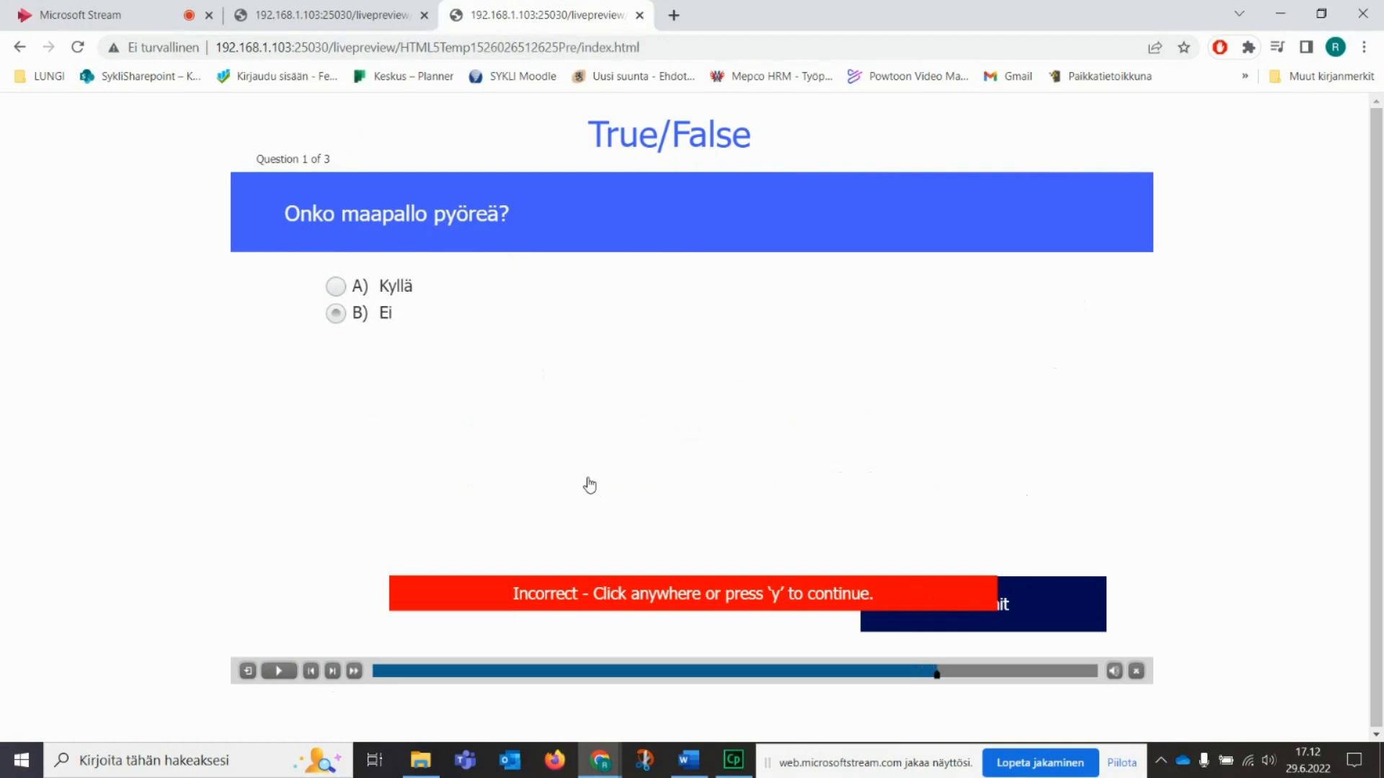
Step: Continue past the True/False feedback in the preview, pause playback, and switch back to Adobe Captivate
left_click(590, 484)
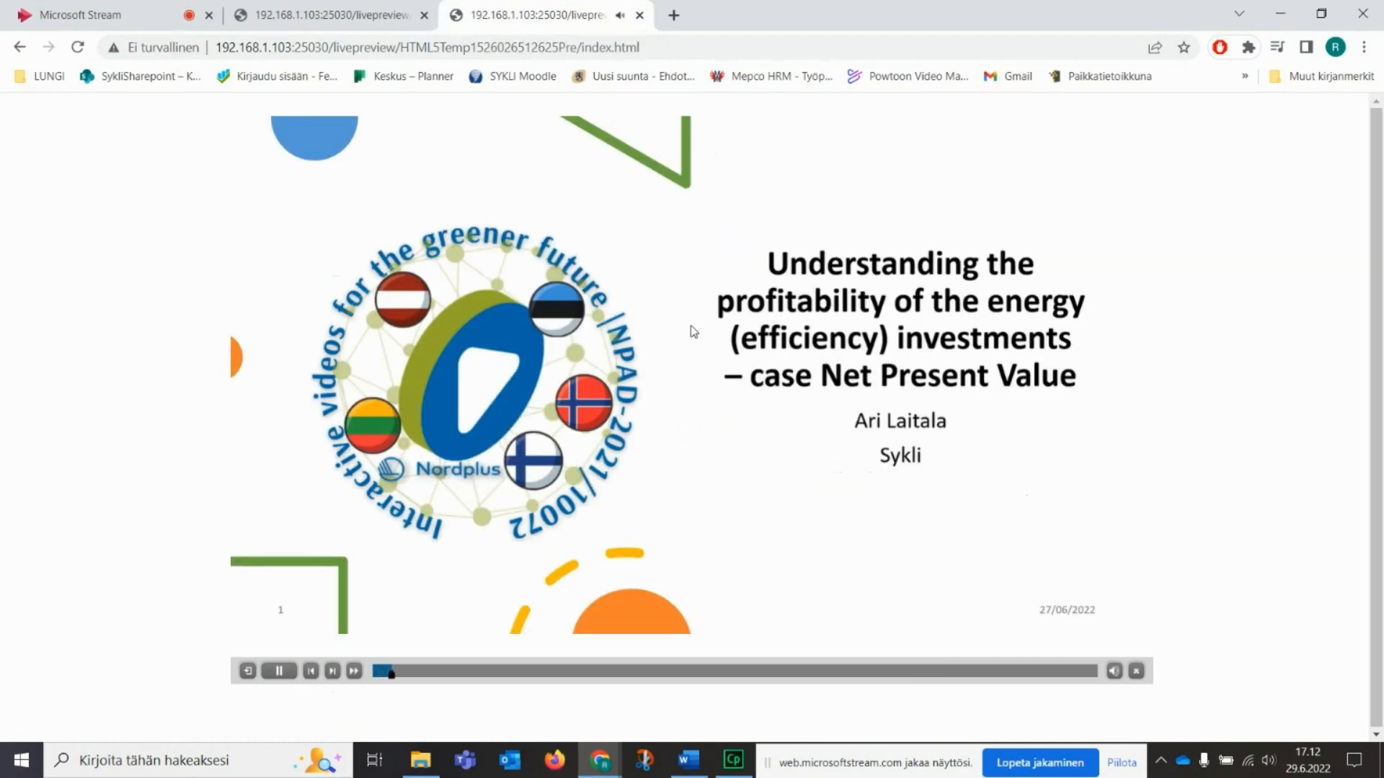
left_click(285, 671)
left_click(734, 760)
Step: Insert a blank slide directly after the True/False question slide
left_click(81, 423)
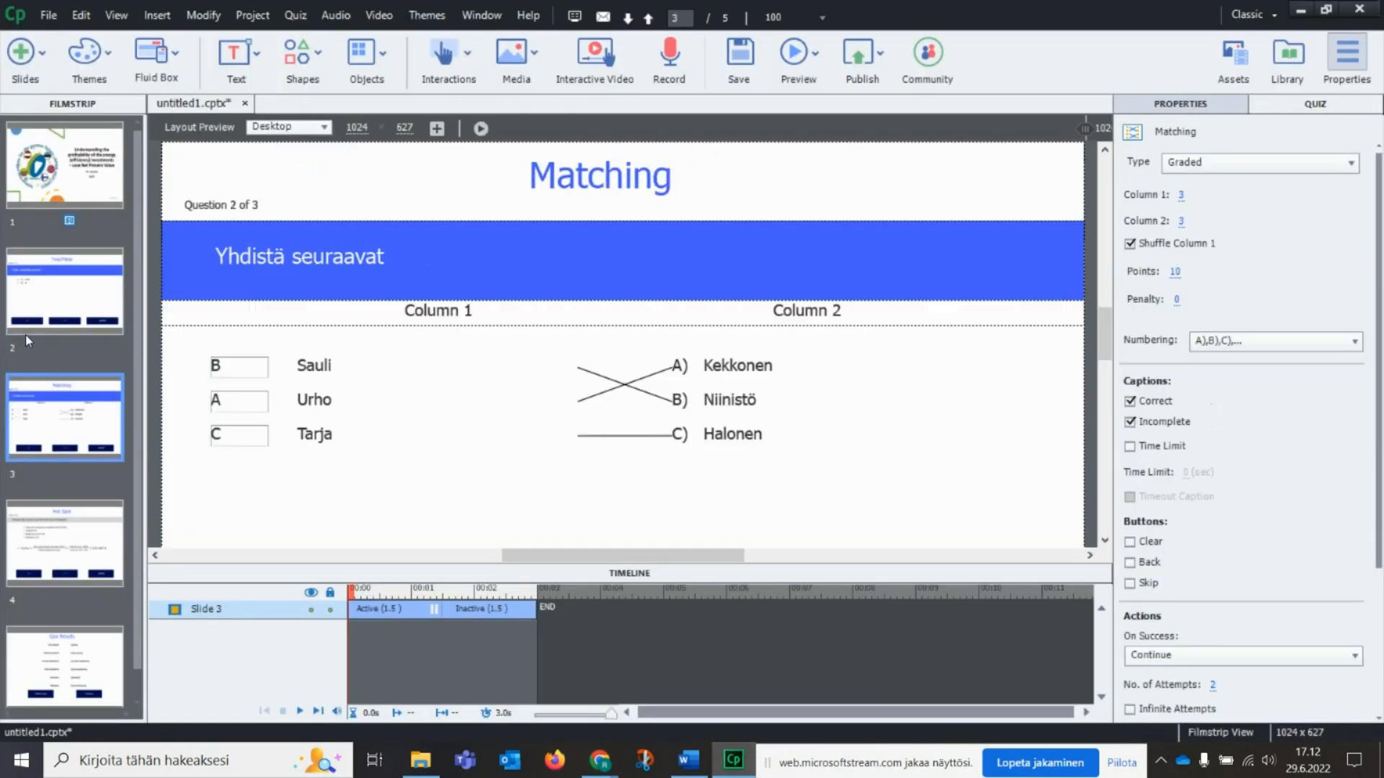
left_click(18, 299)
left_click(48, 429)
left_click(55, 308)
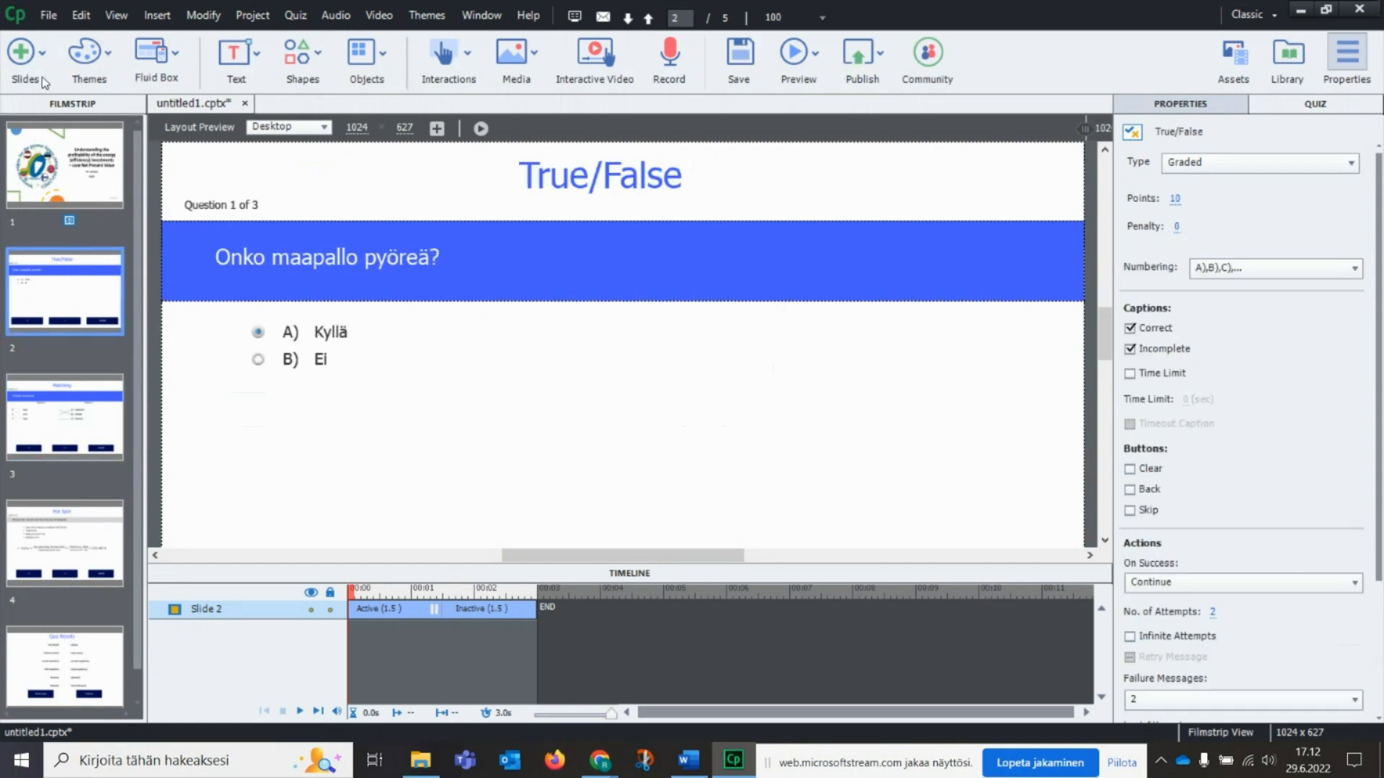
left_click(42, 76)
left_click(58, 181)
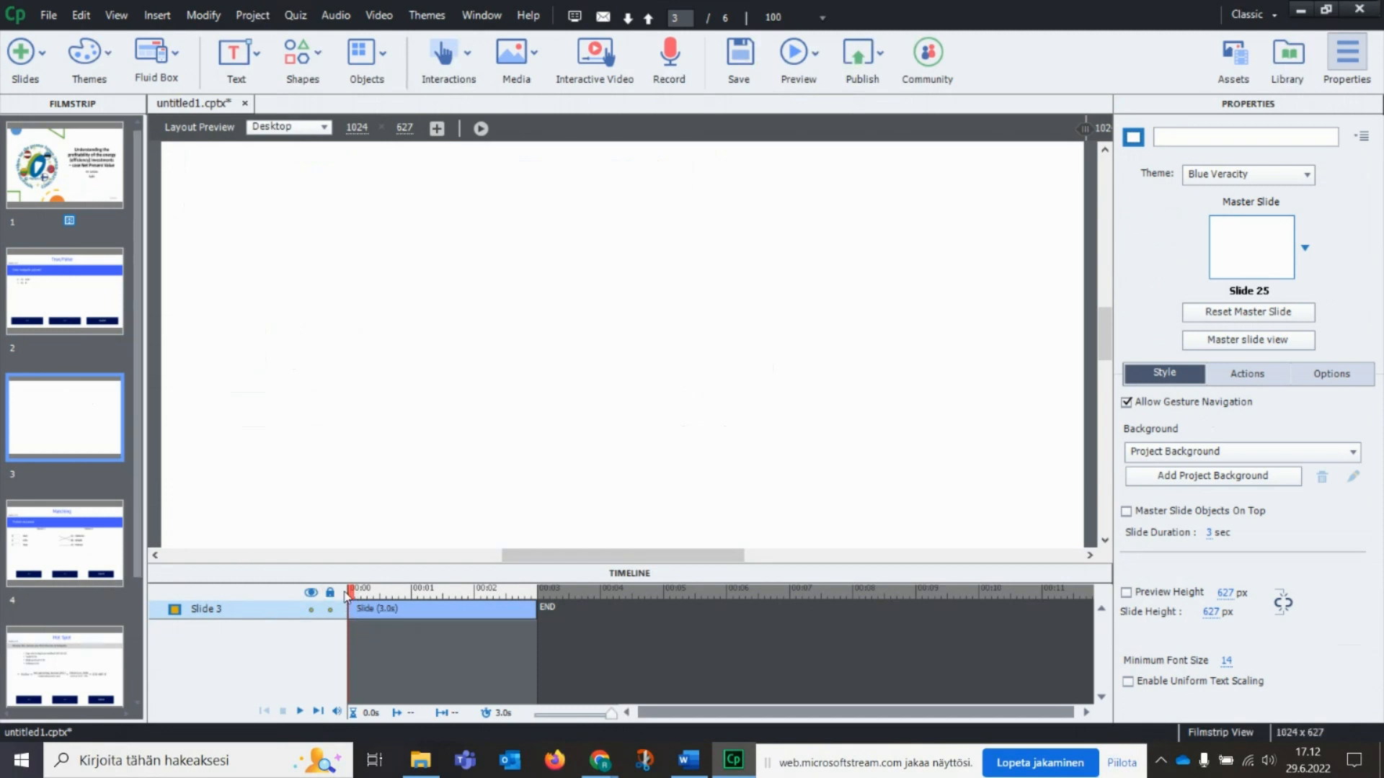
left_click(46, 551)
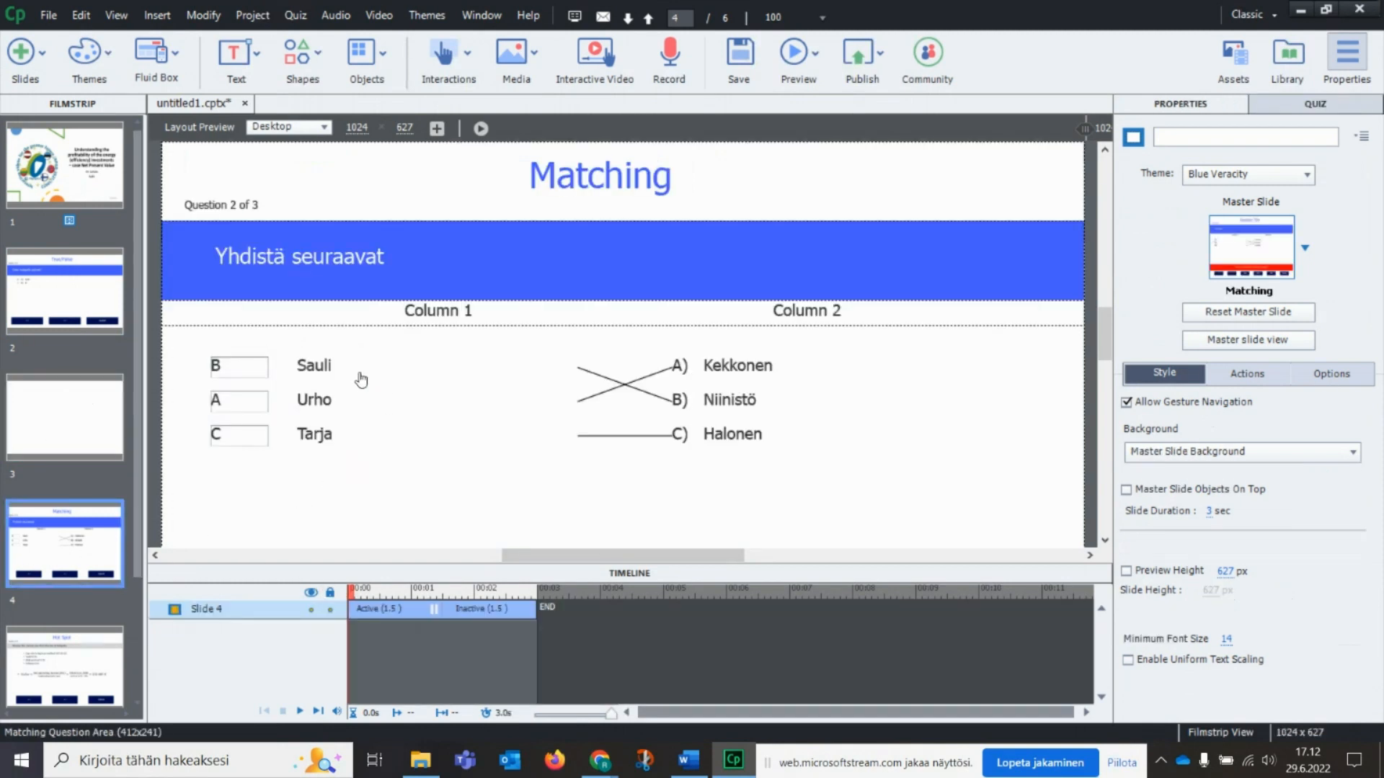
left_click(64, 422)
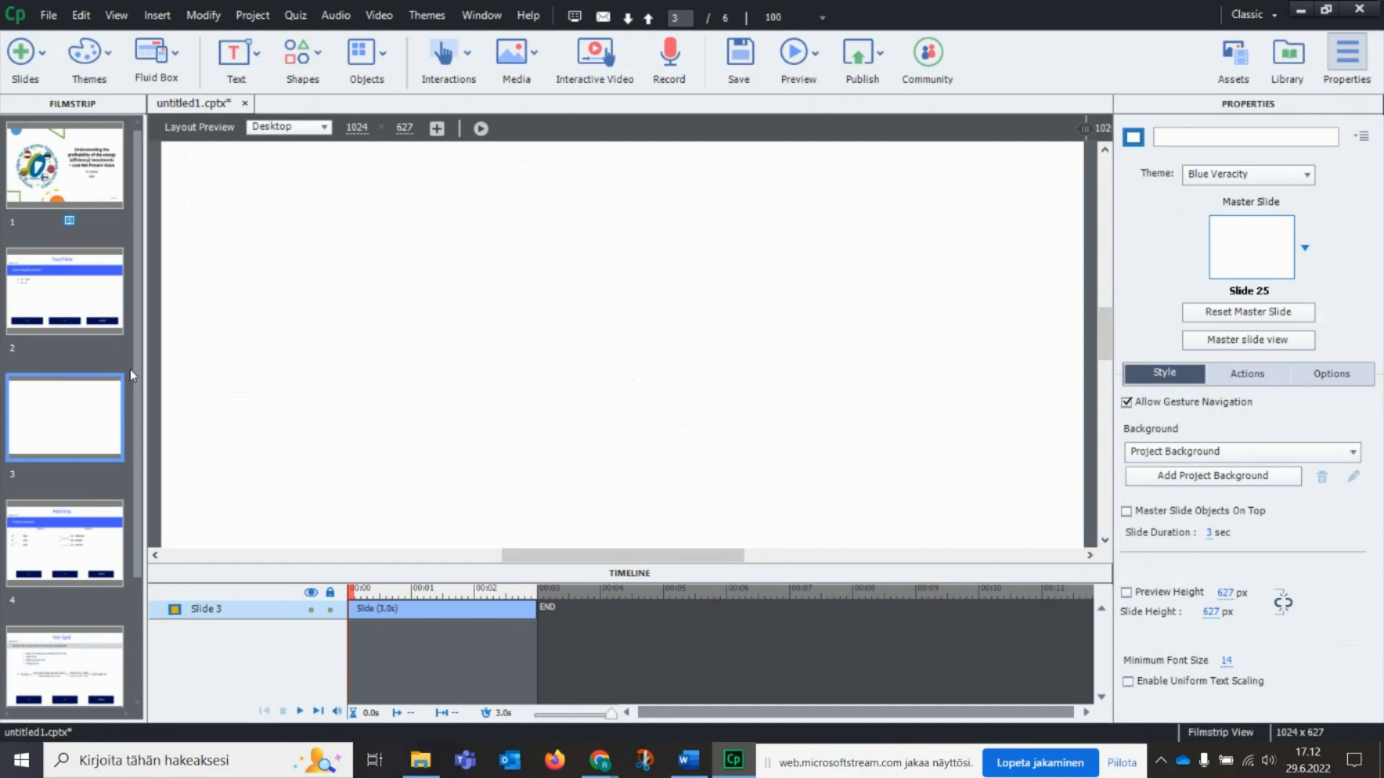
mouse_move(132, 366)
left_mouse_down()
mouse_move(134, 495)
mouse_move(128, 346)
left_mouse_up()
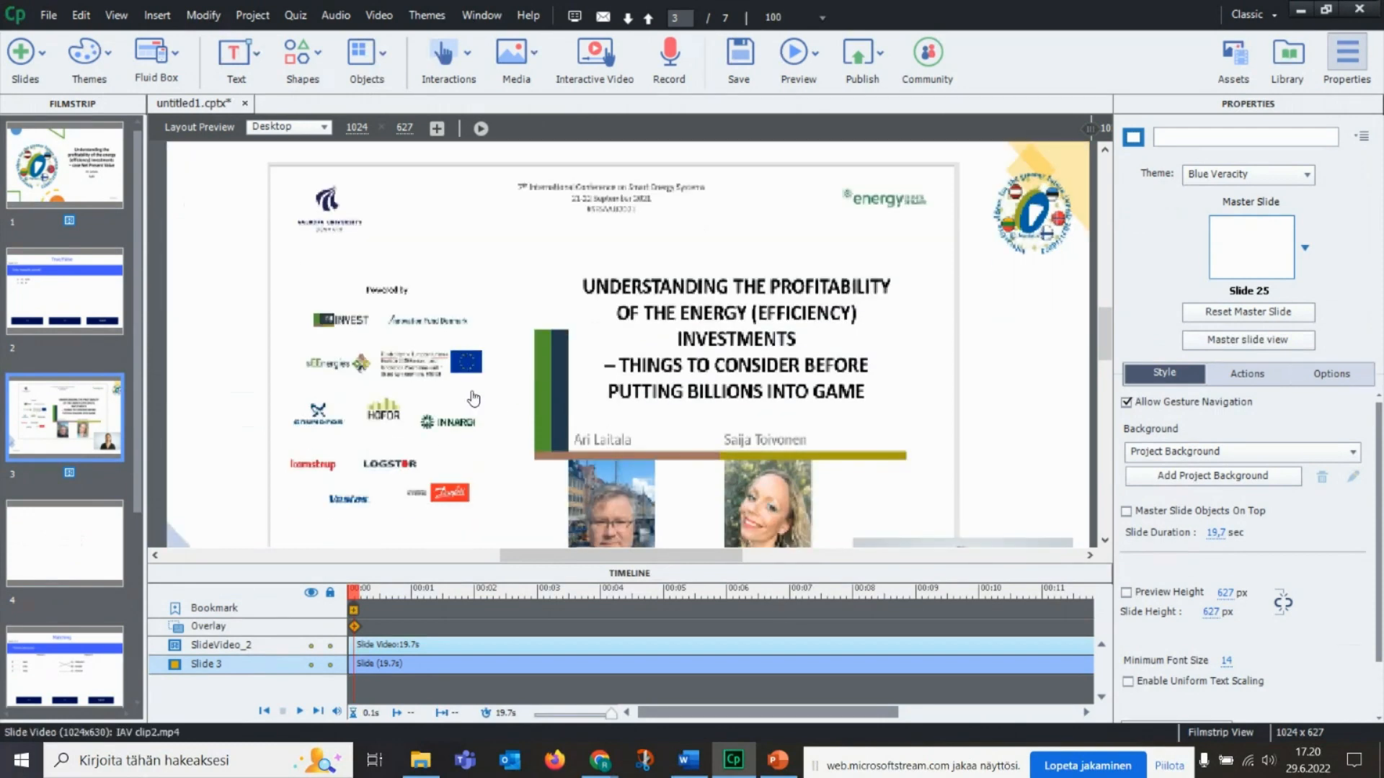
Step: Import the audio file "IAV NPV dia2 valmis" onto slide 3, which holds the presentation video
scroll(473, 398, "down", 3)
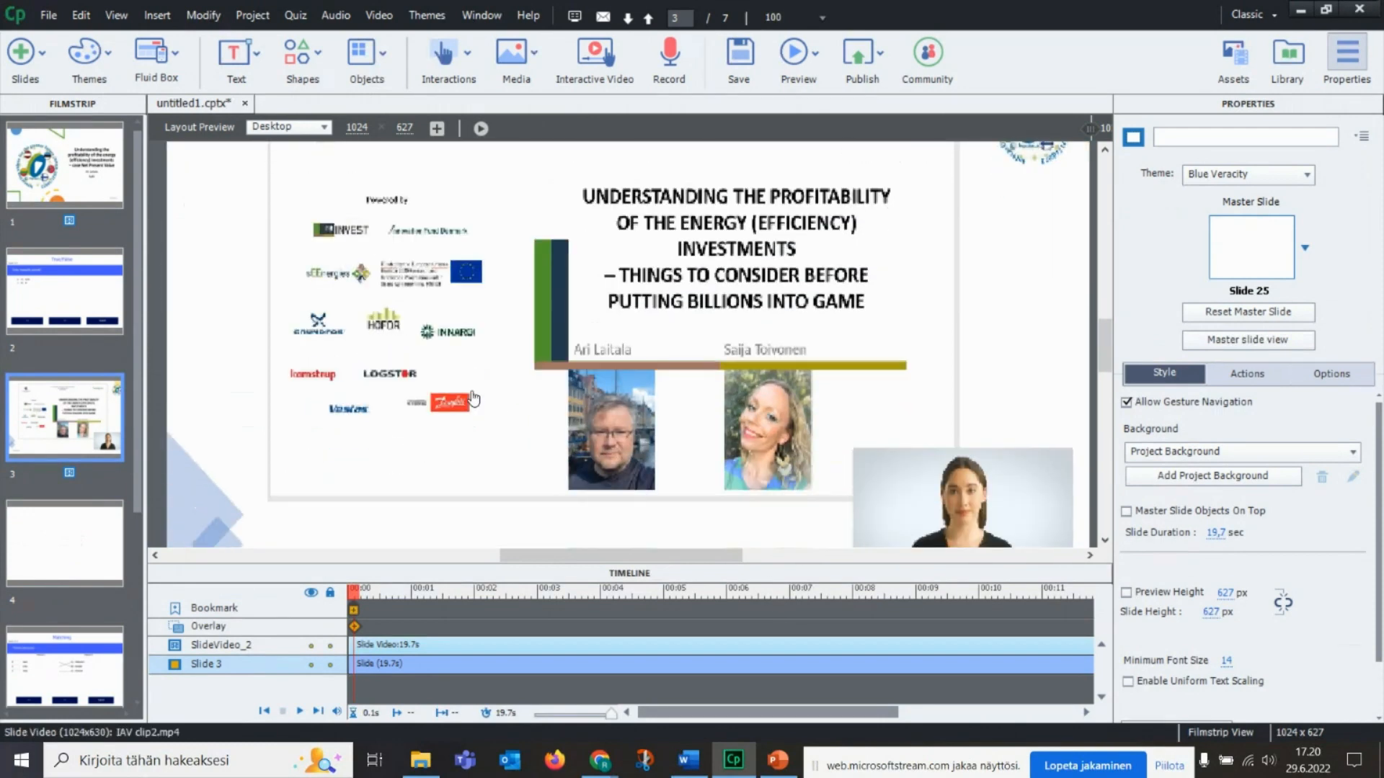
scroll(474, 398, "up", 3)
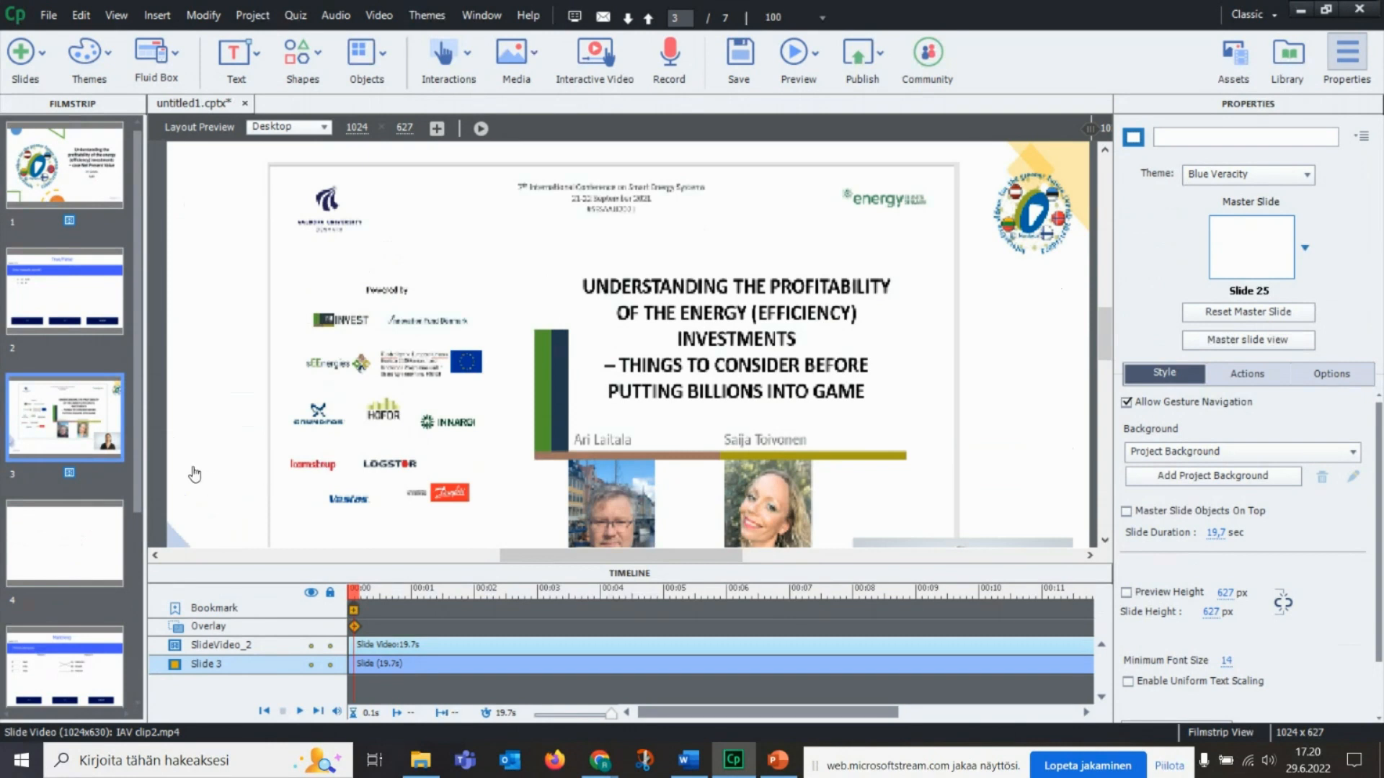
right_click(44, 414)
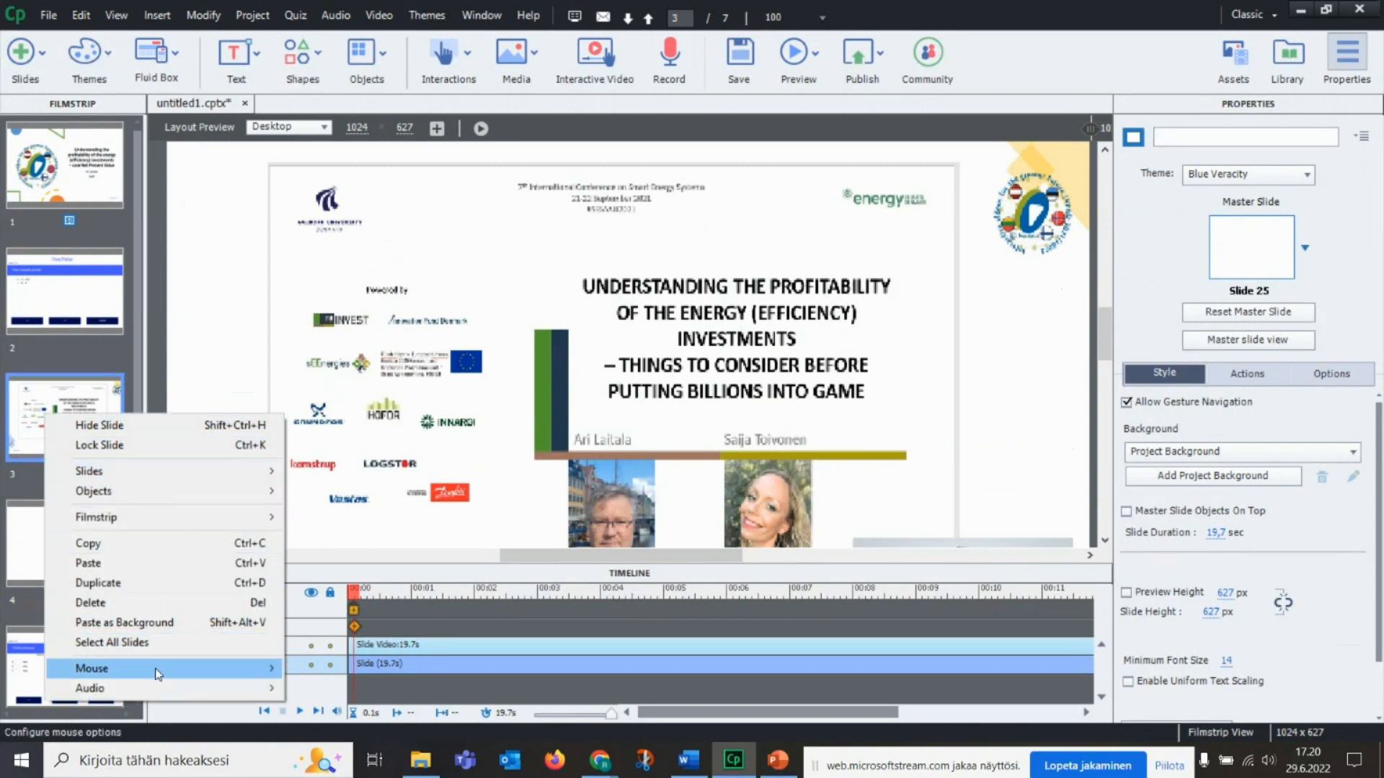
mouse_move(158, 689)
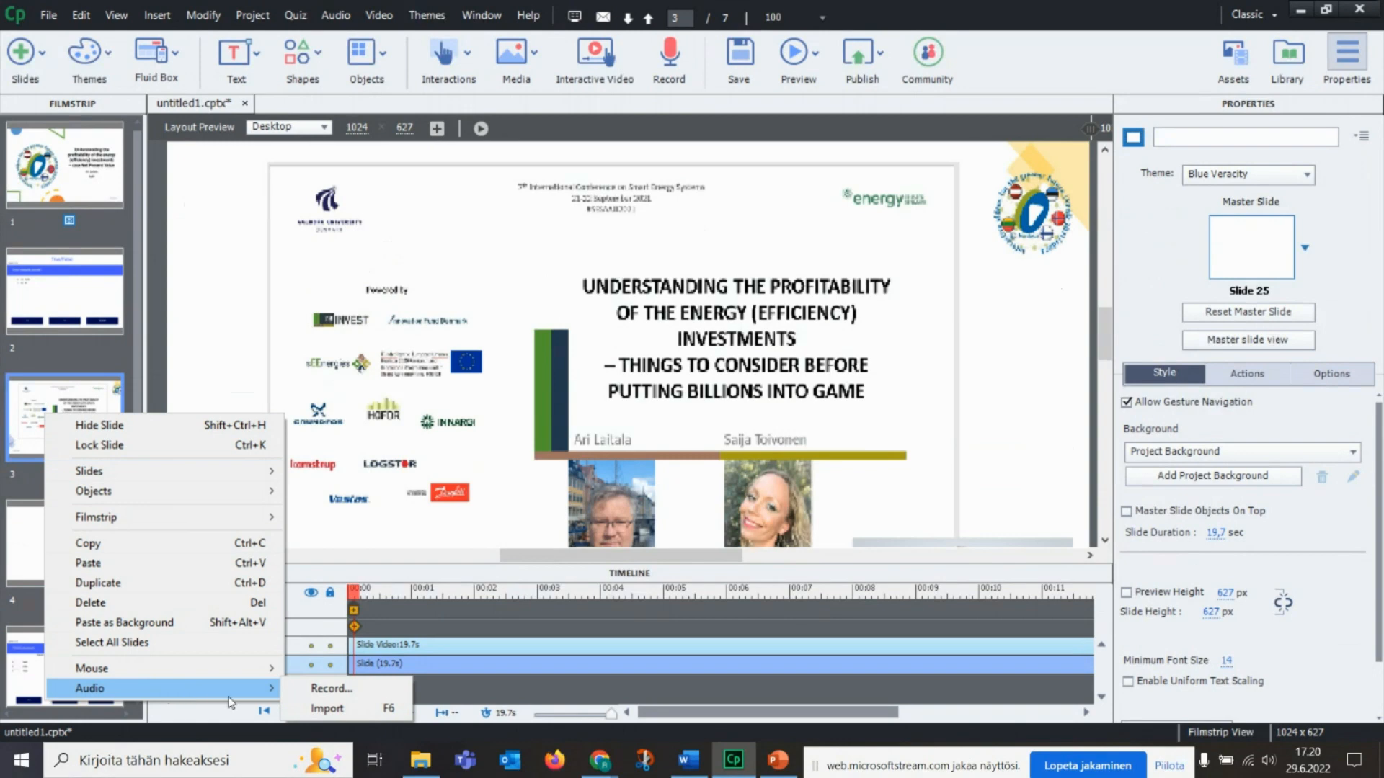
left_click(323, 707)
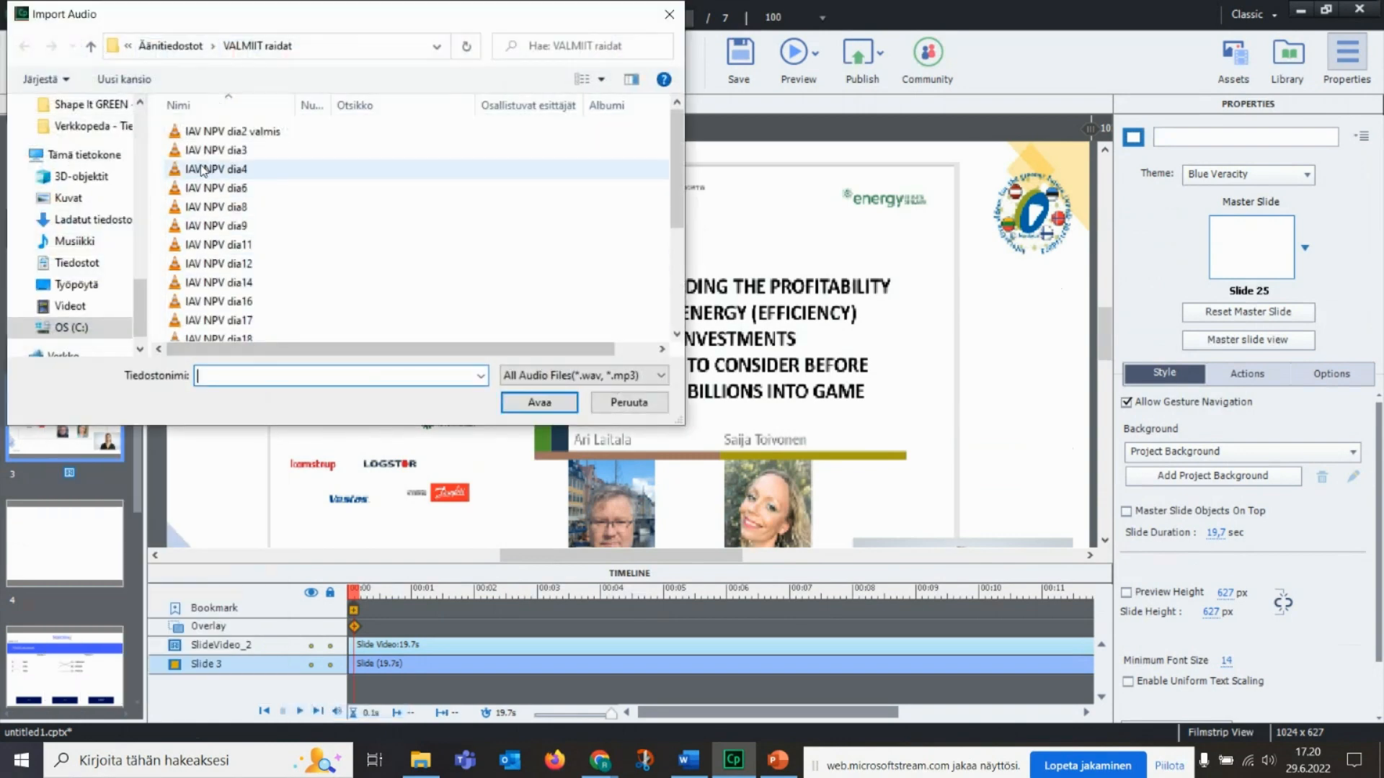
left_click(216, 131)
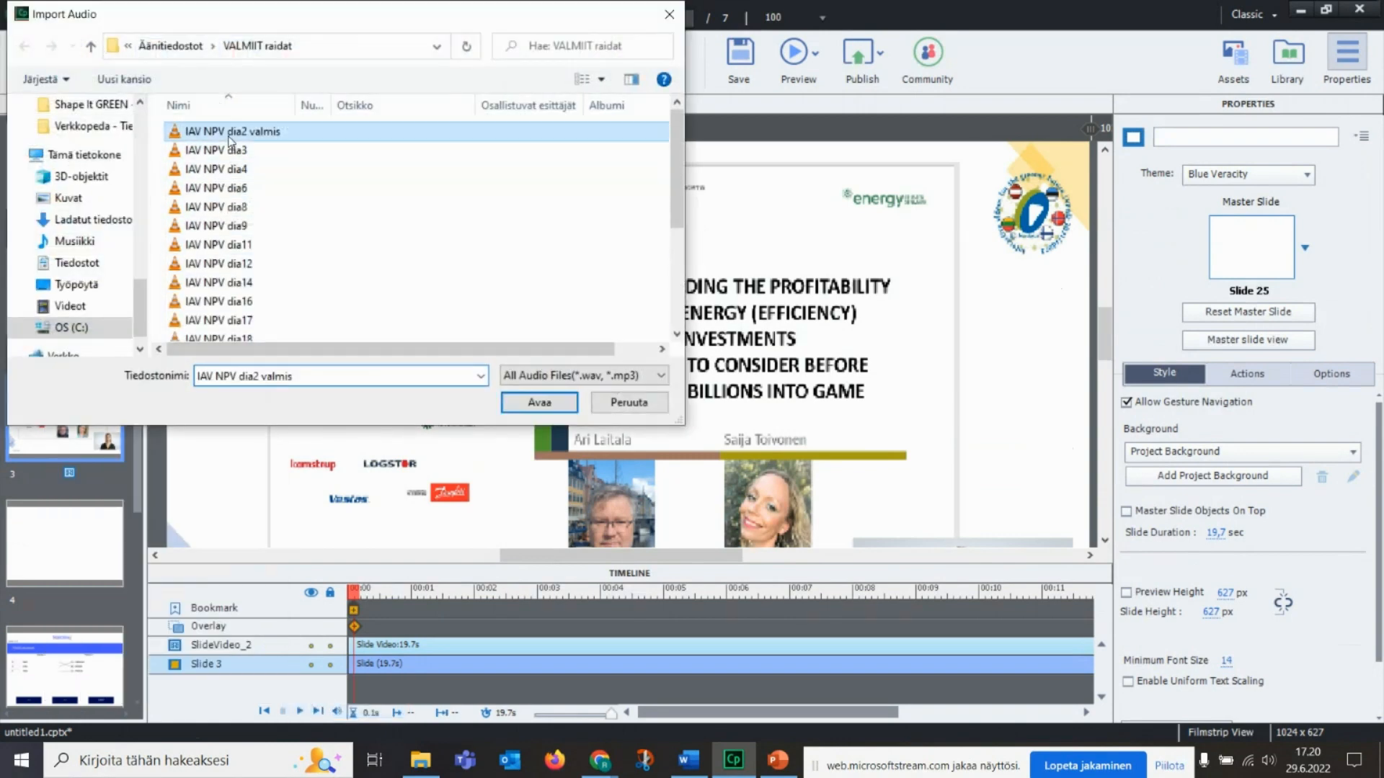
left_click(524, 404)
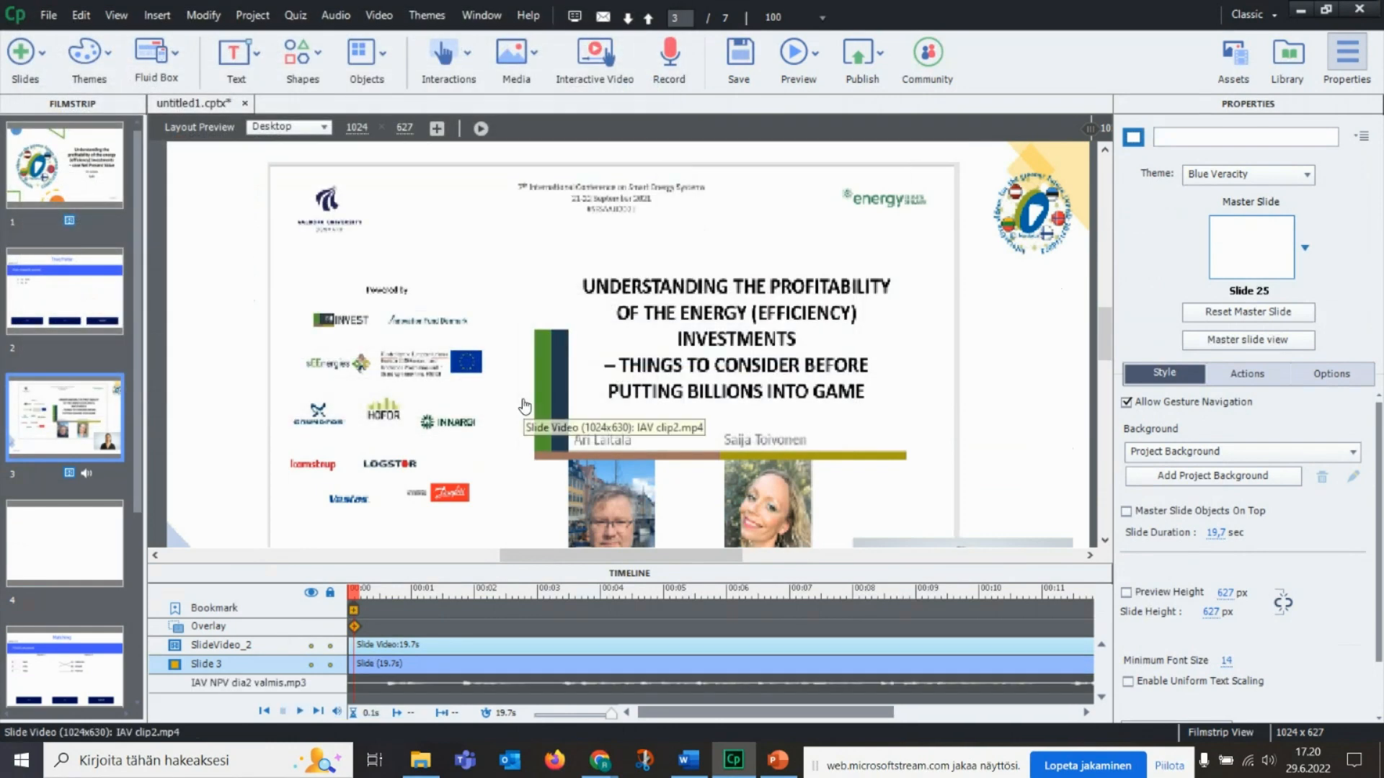
Step: Open closed captioning for slide 3's narration and add a caption where the speech begins, at about 0.6 seconds
right_click(379, 687)
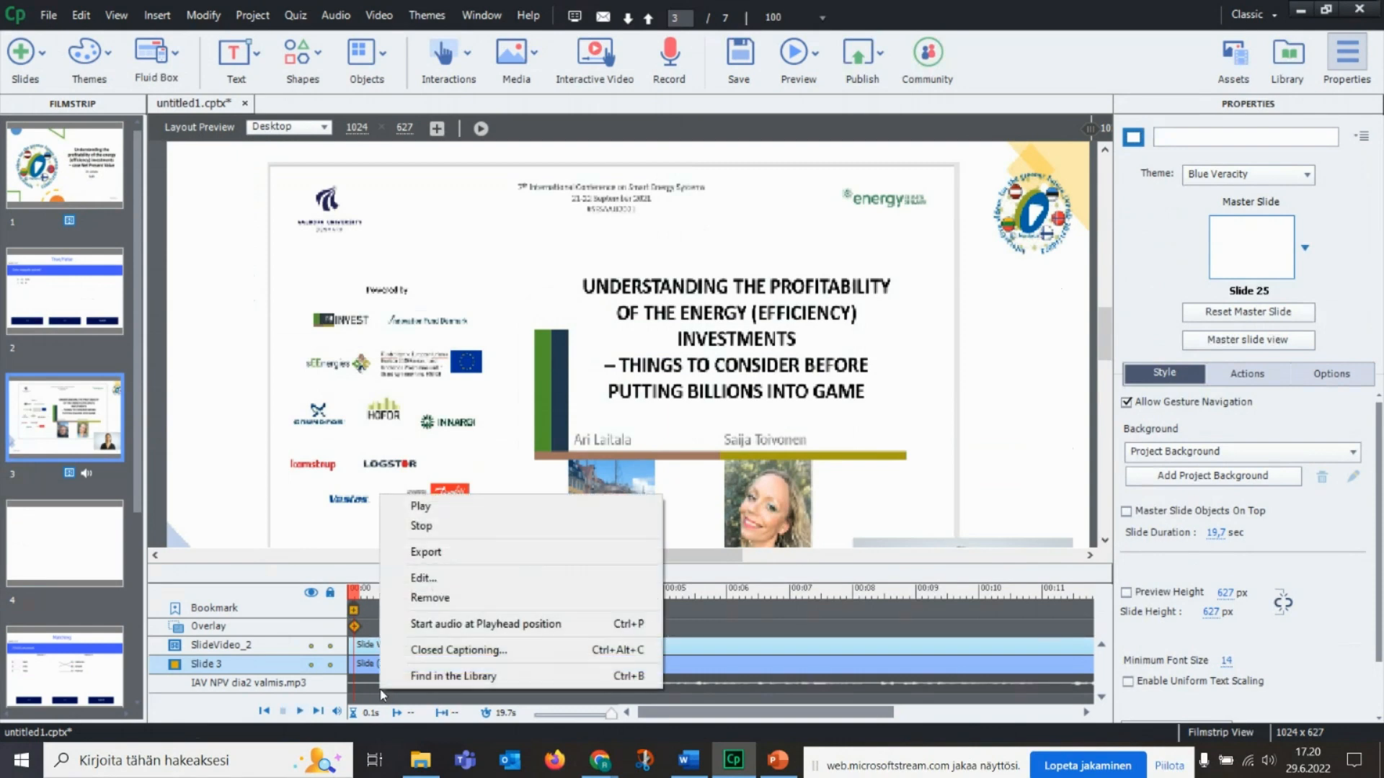
left_click(421, 652)
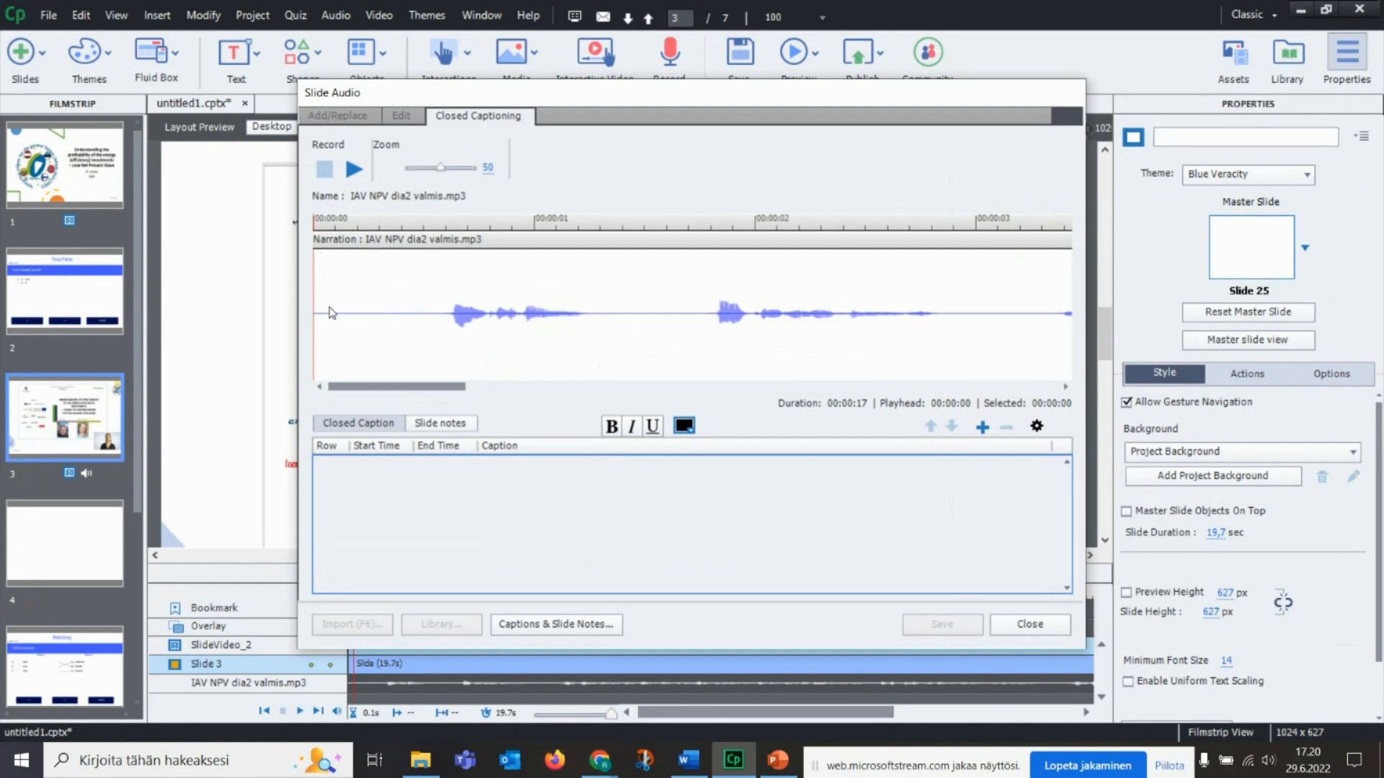
left_click(454, 294)
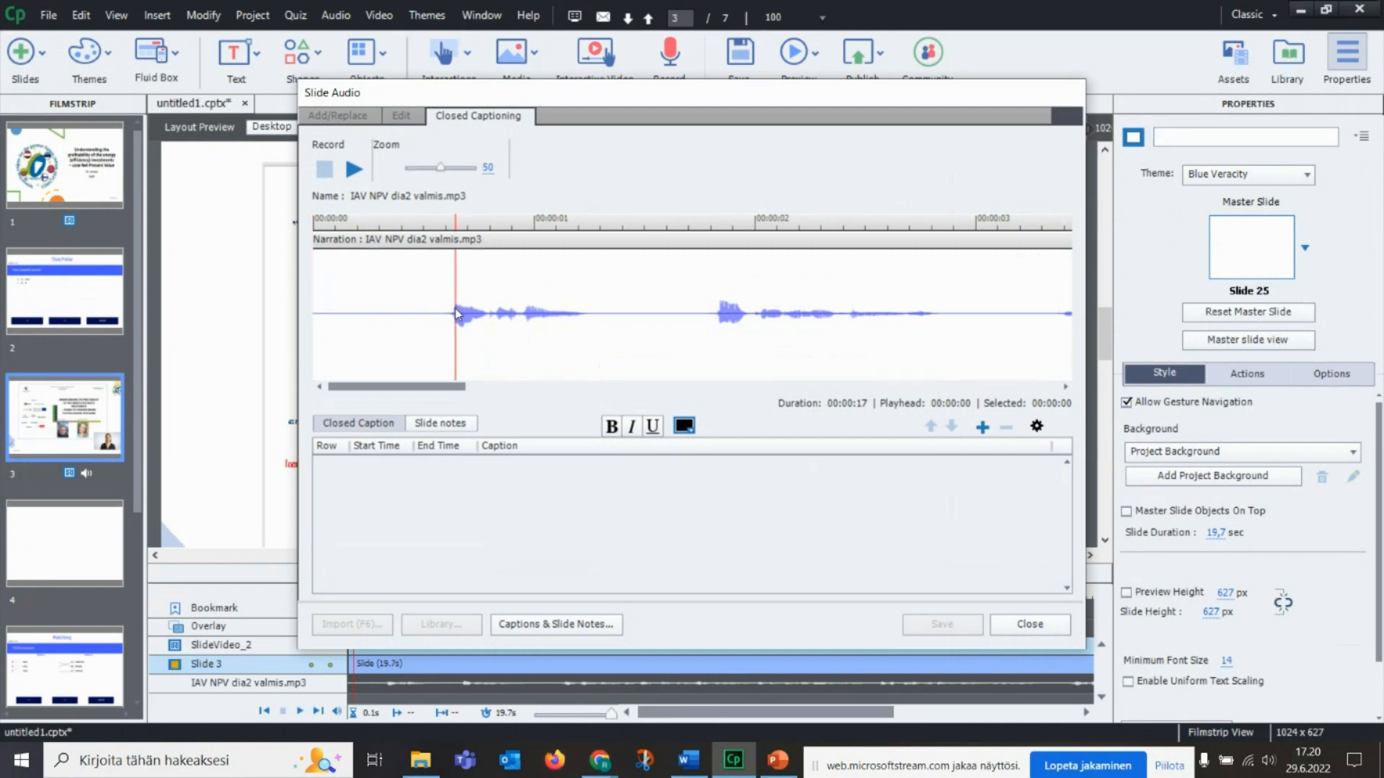
left_click(981, 428)
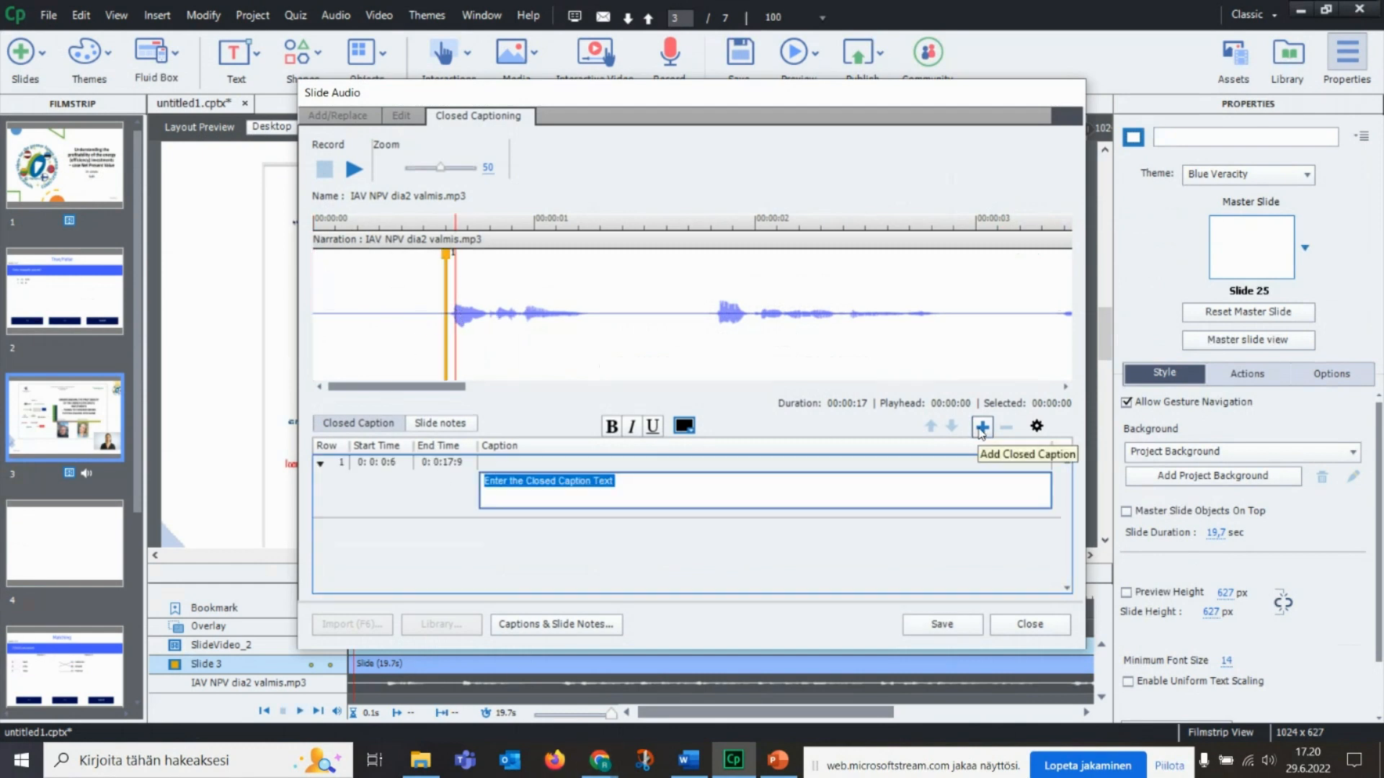
Step: Copy the first two short sentences of slide 2's notes in PowerPoint and paste them as the first caption's text in Captivate
left_click(777, 759)
left_click_drag(243, 602, 549, 601)
right_click(549, 602)
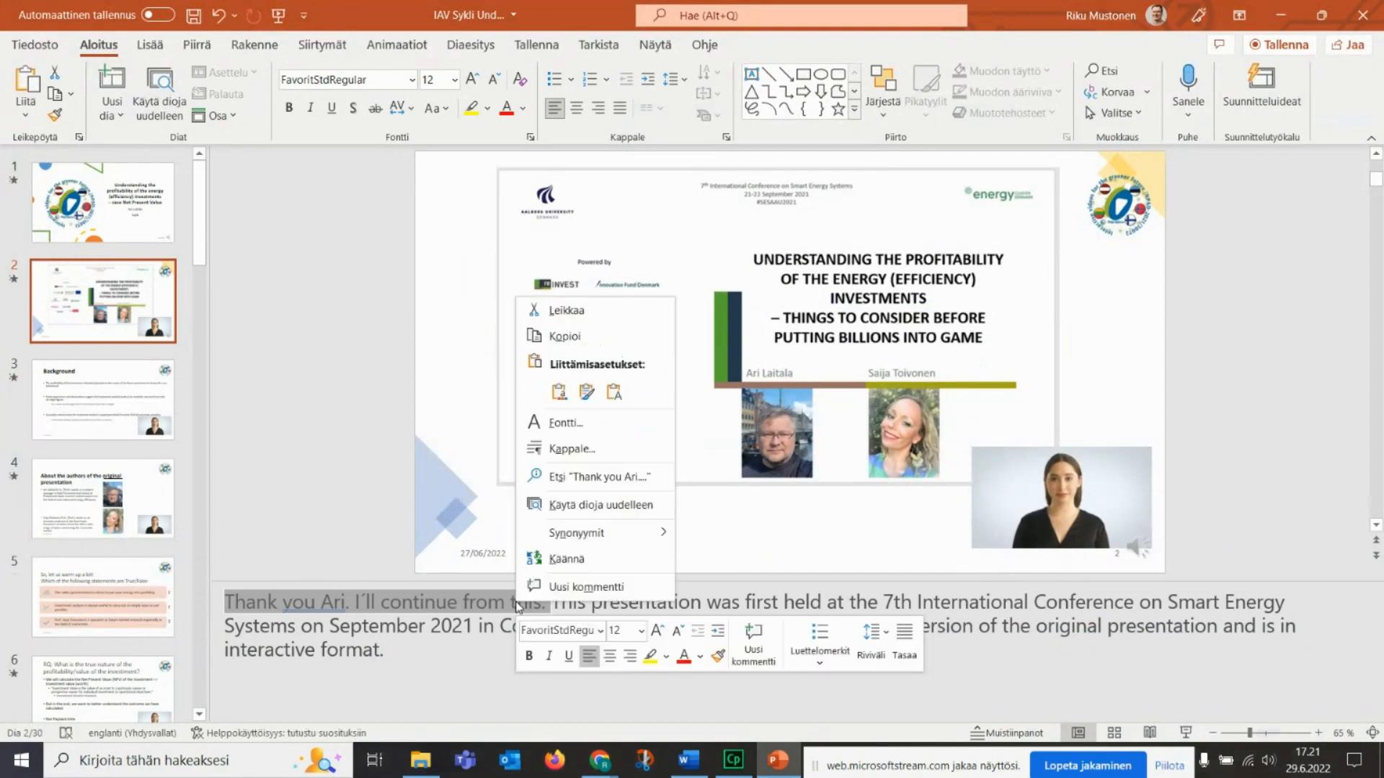
left_click(576, 336)
left_click(734, 760)
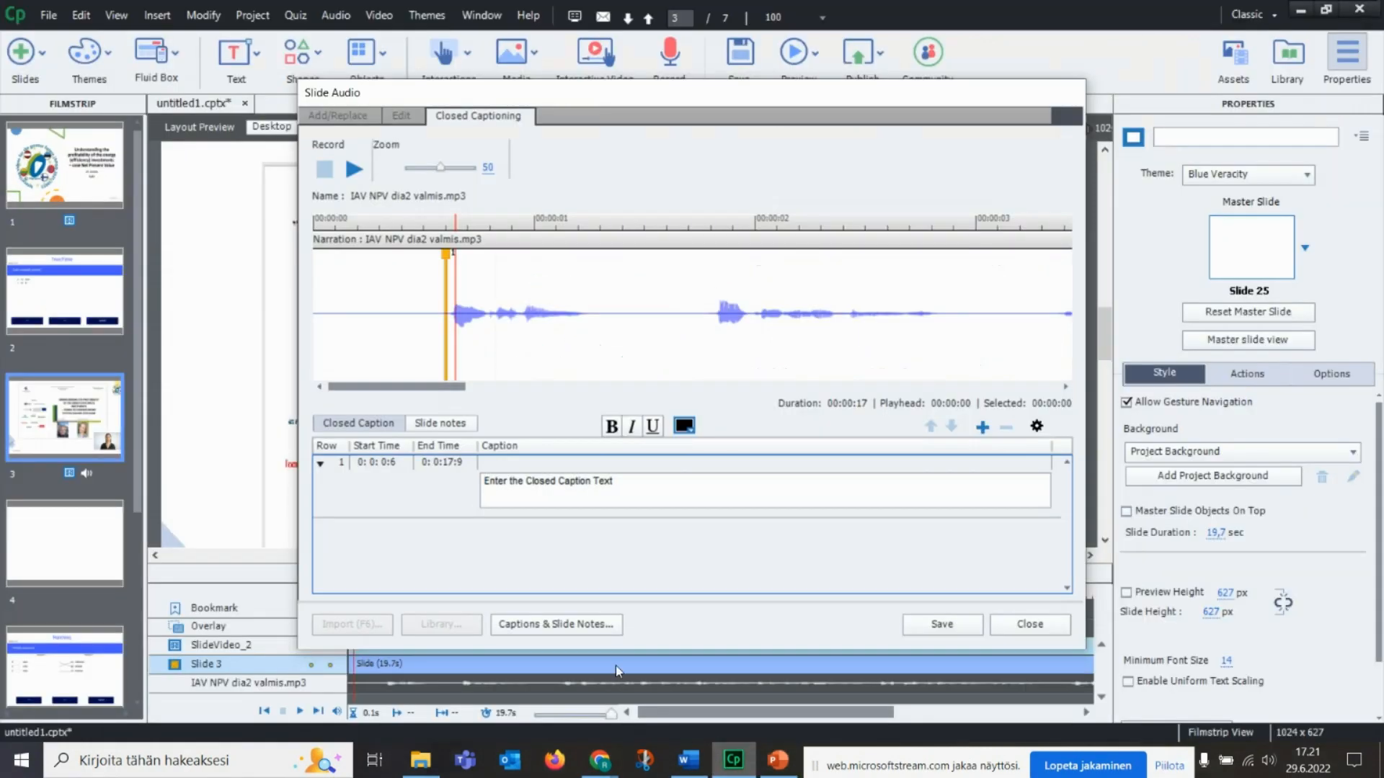
left_click(507, 481)
triple_click(507, 482)
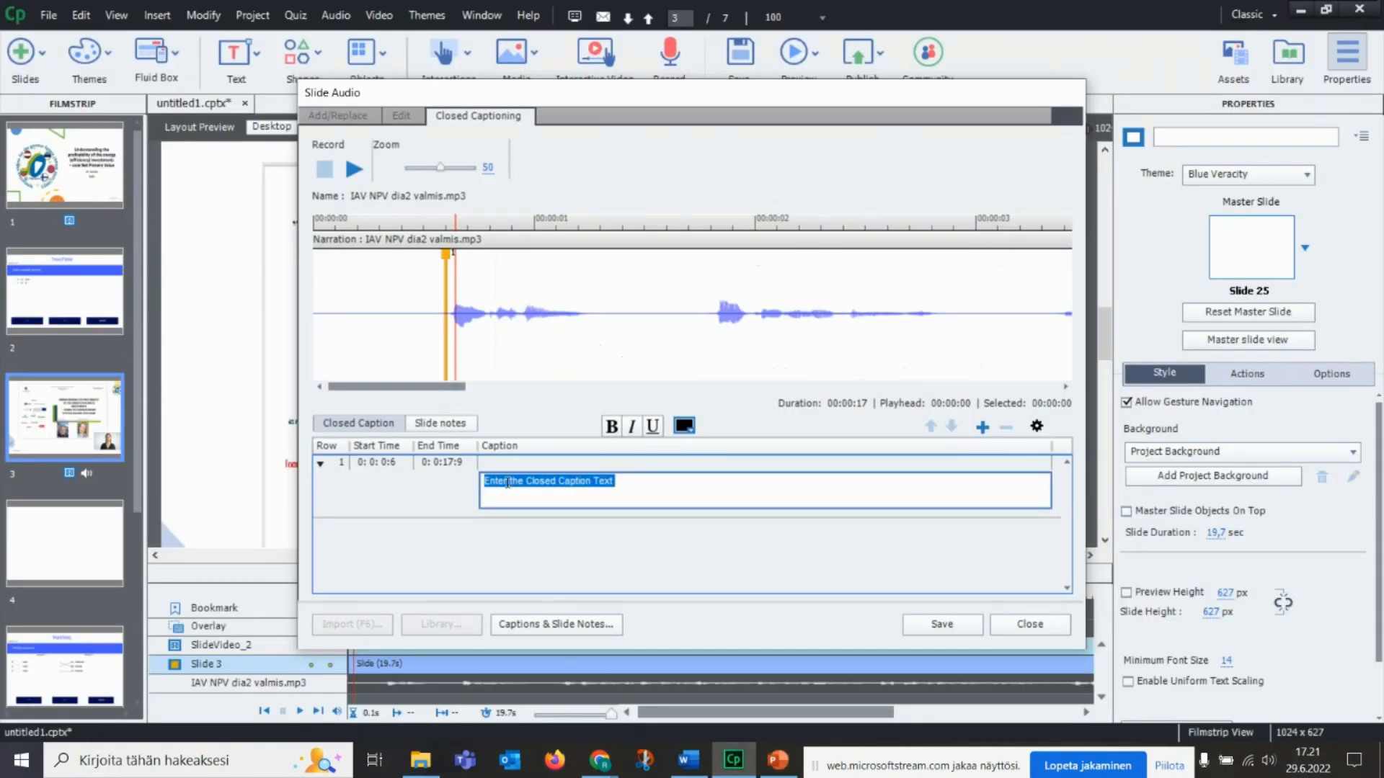
key("ctrl+v")
Step: Set the text colour of the first caption to black
triple_click(536, 487)
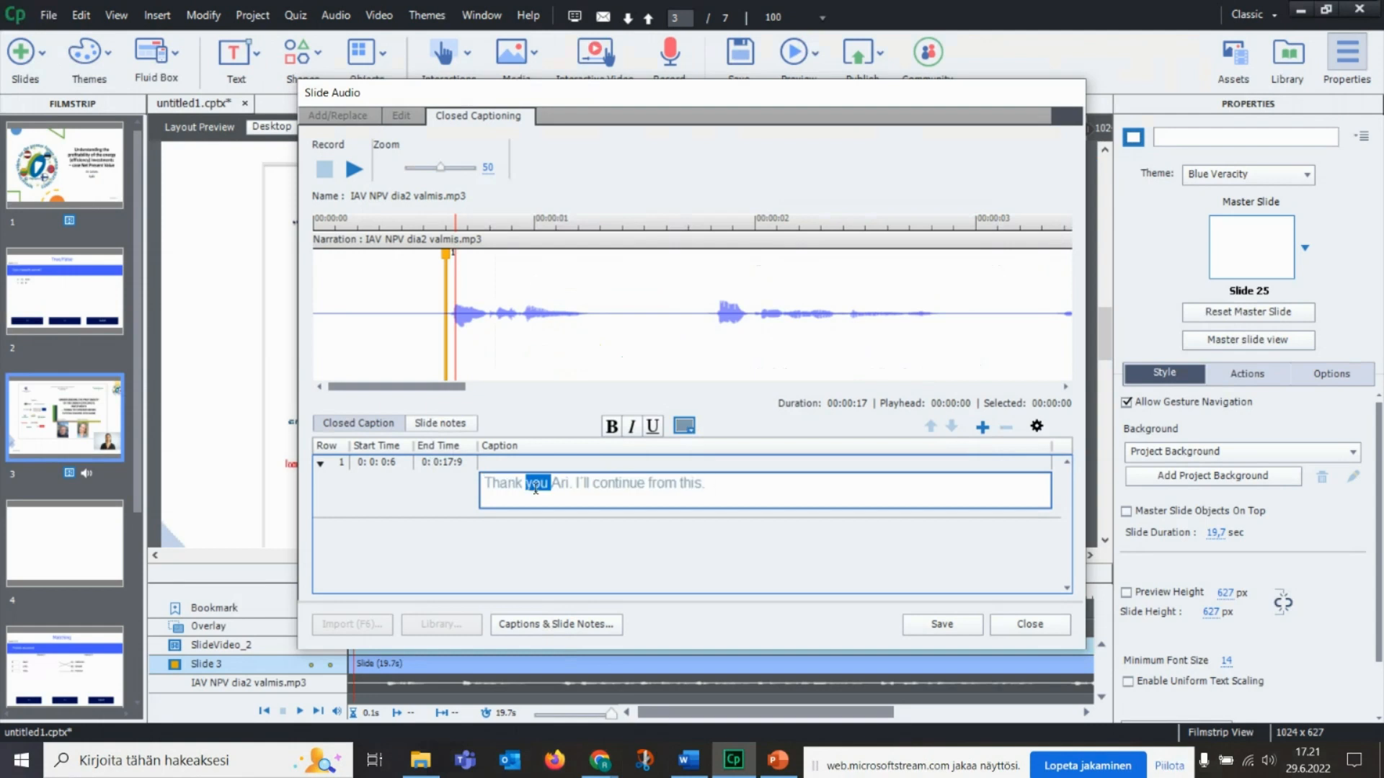
left_click(684, 426)
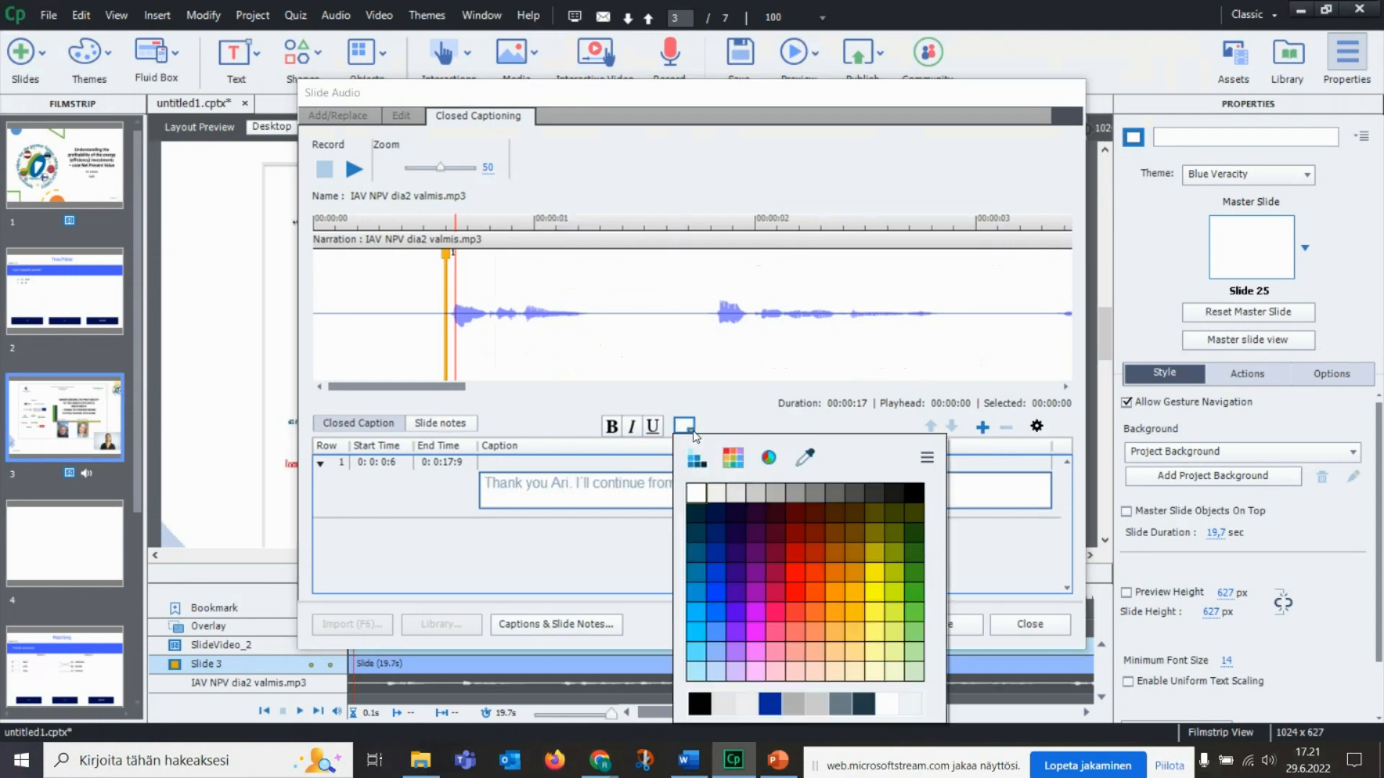
left_click(701, 710)
left_click(747, 479)
left_click(749, 482)
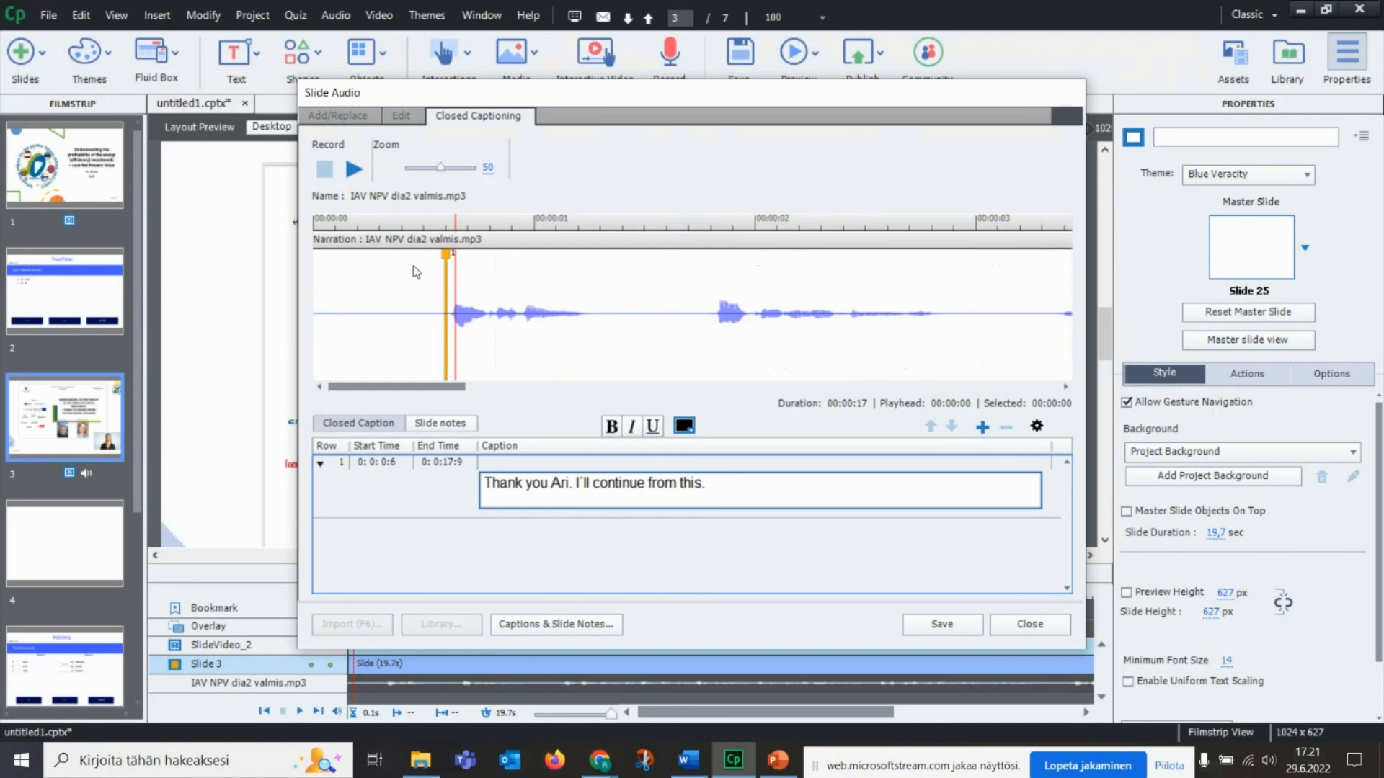
Step: Add a second closed caption at about 3.4 seconds, after the second pause in the narration waveform
left_click_drag(457, 275, 481, 288)
left_click(717, 315)
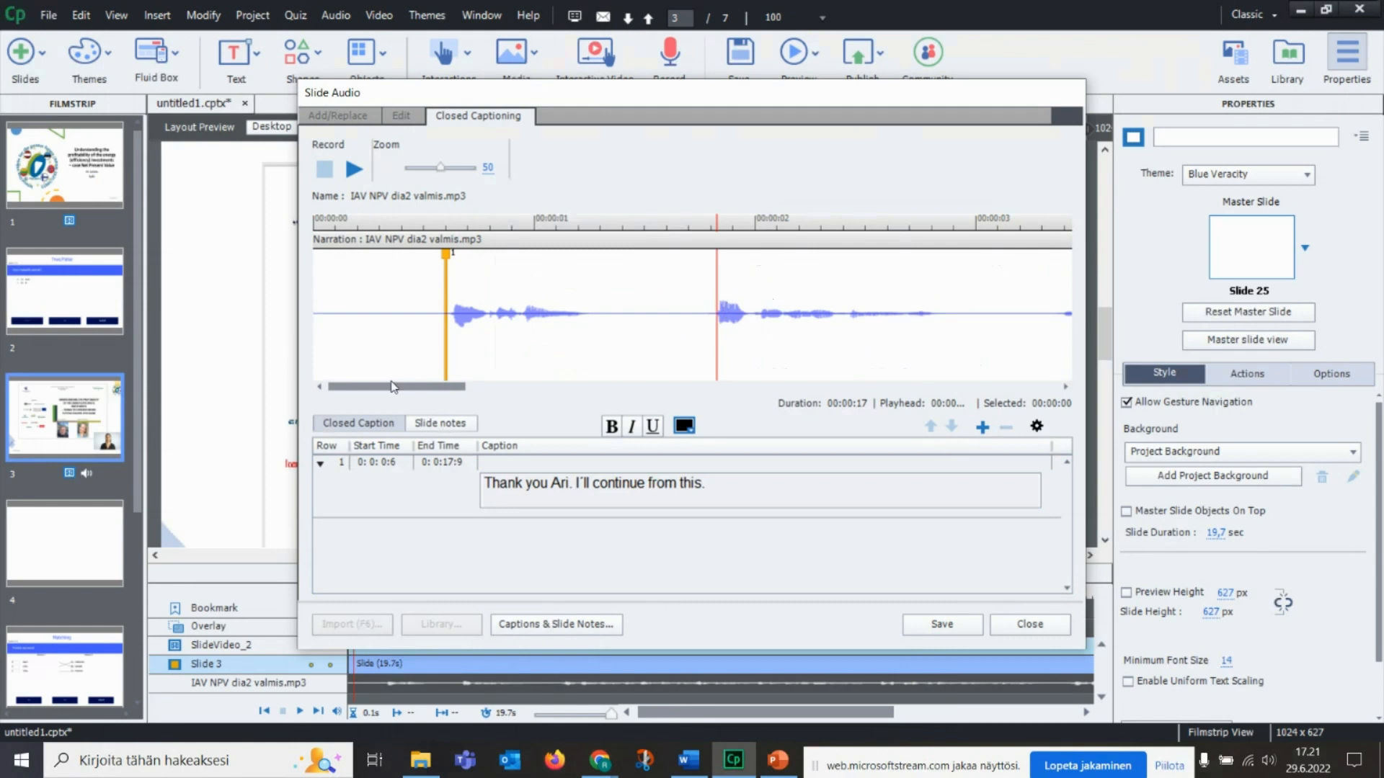
left_click_drag(400, 387, 453, 391)
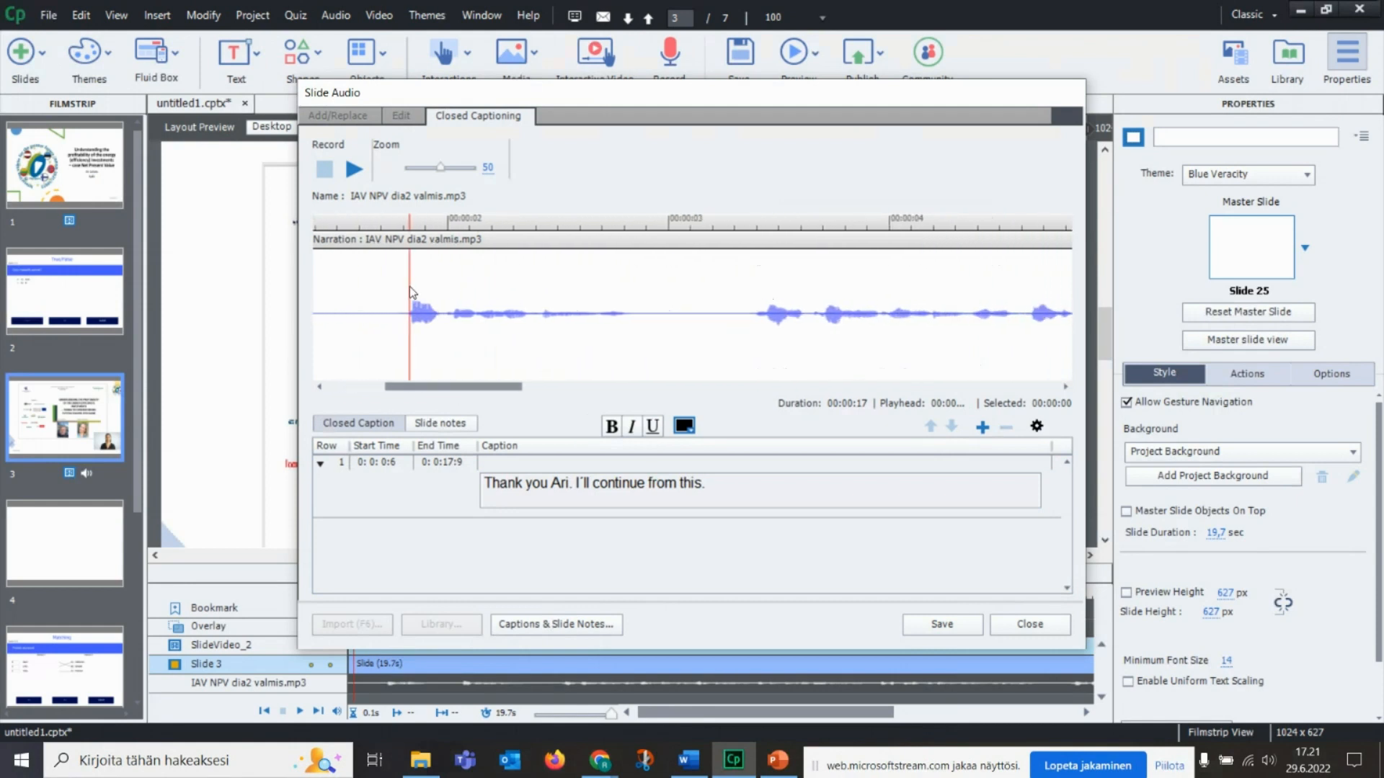
left_click_drag(409, 287, 766, 315)
left_click(765, 315)
left_click(759, 315)
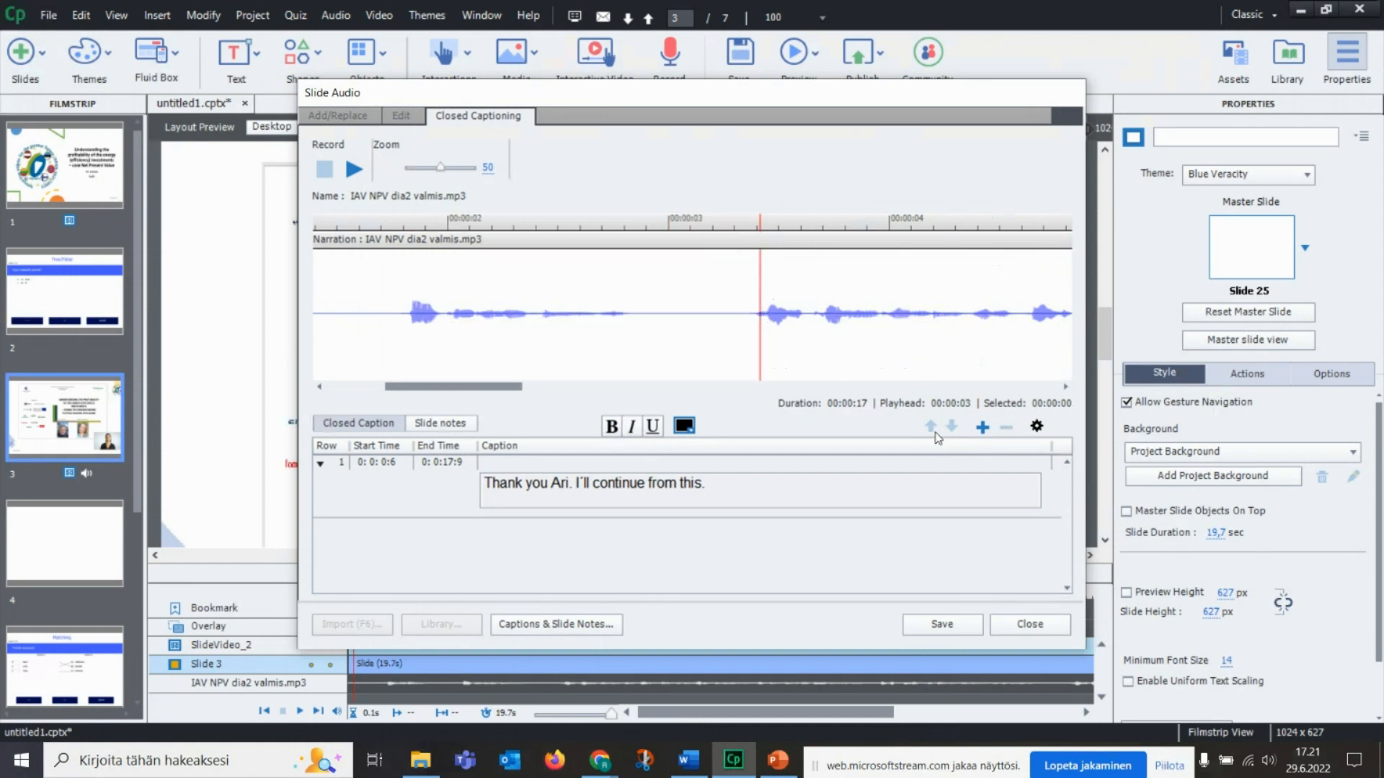
left_click(982, 428)
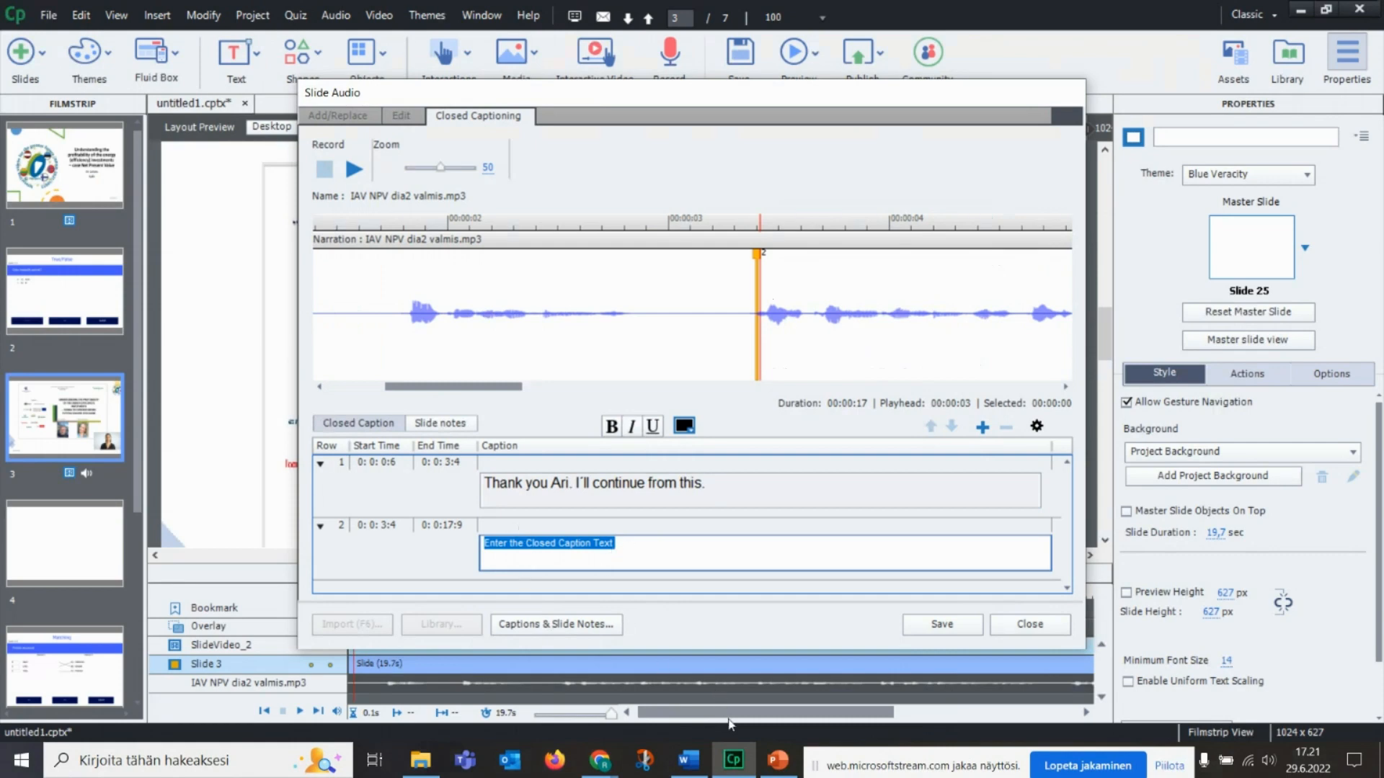
Step: Copy the "This presentation was first held...in Copenhagen." sentence from the PowerPoint notes and paste it into the second caption in Captivate
left_click(778, 760)
left_click(562, 604)
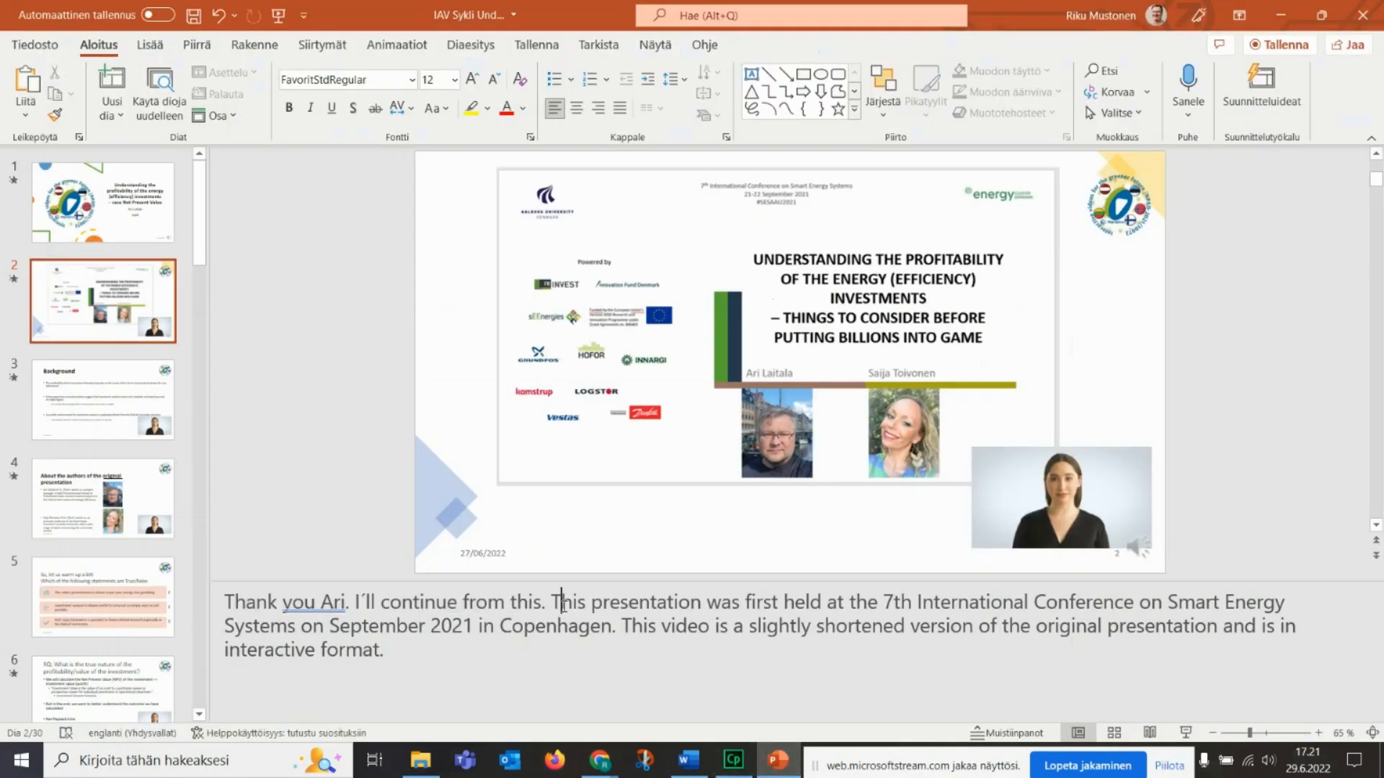
left_click_drag(556, 604, 620, 625)
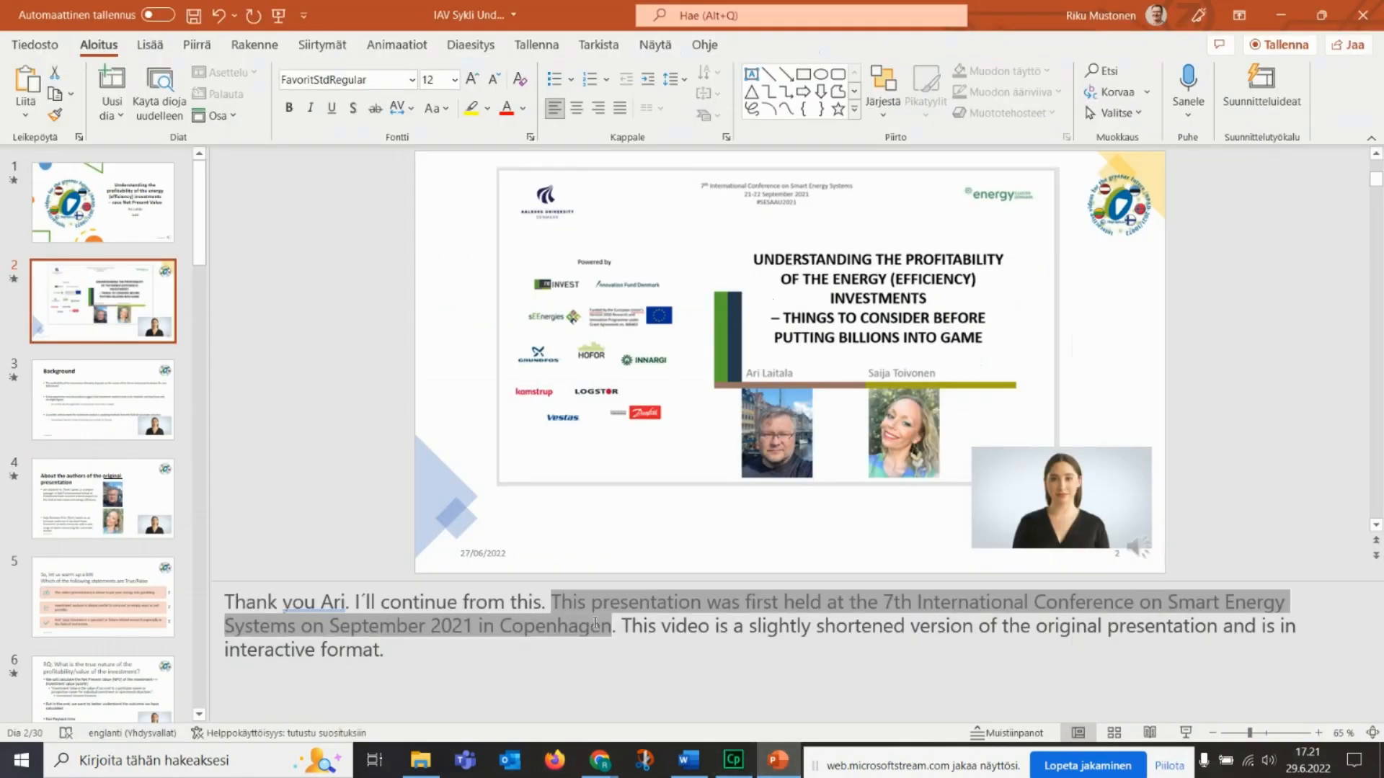
right_click(555, 625)
left_click(600, 351)
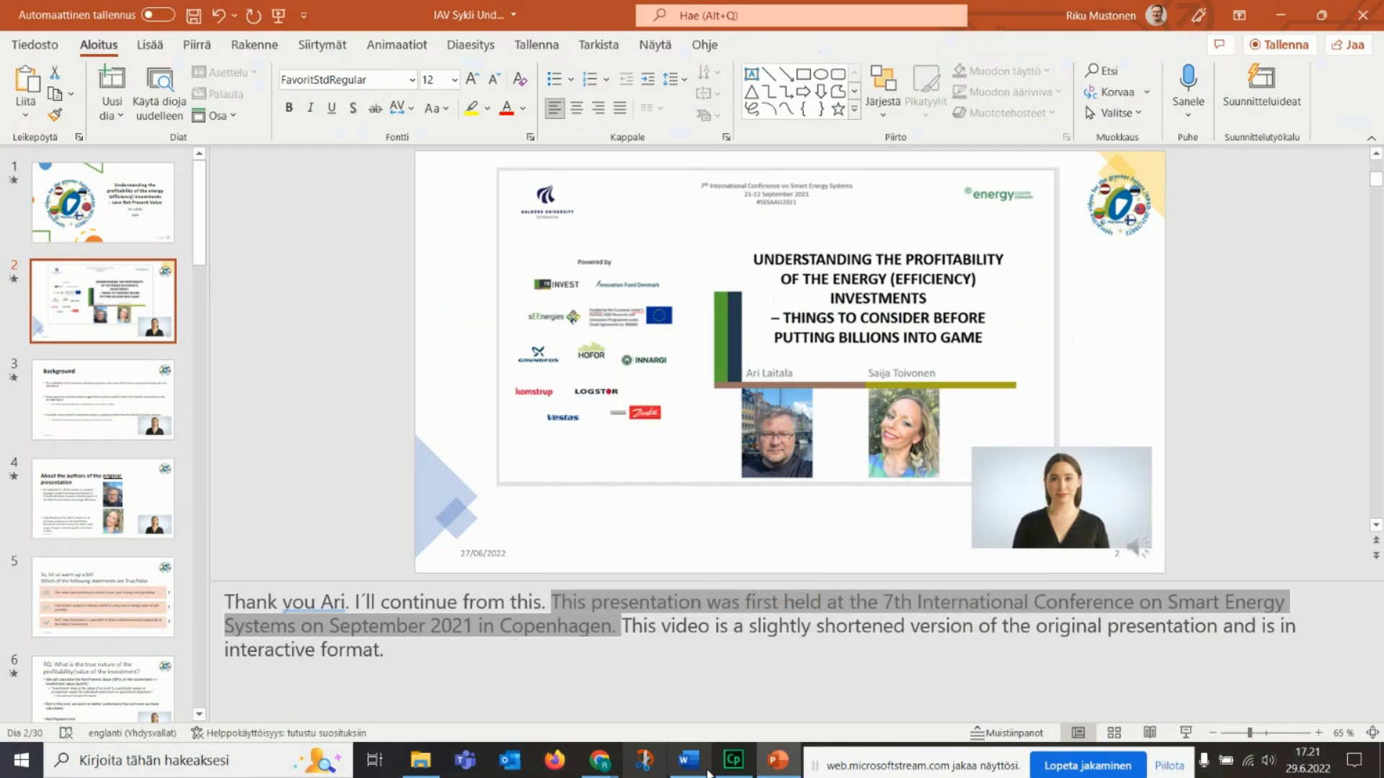
left_click(733, 760)
left_click(548, 545)
triple_click(548, 546)
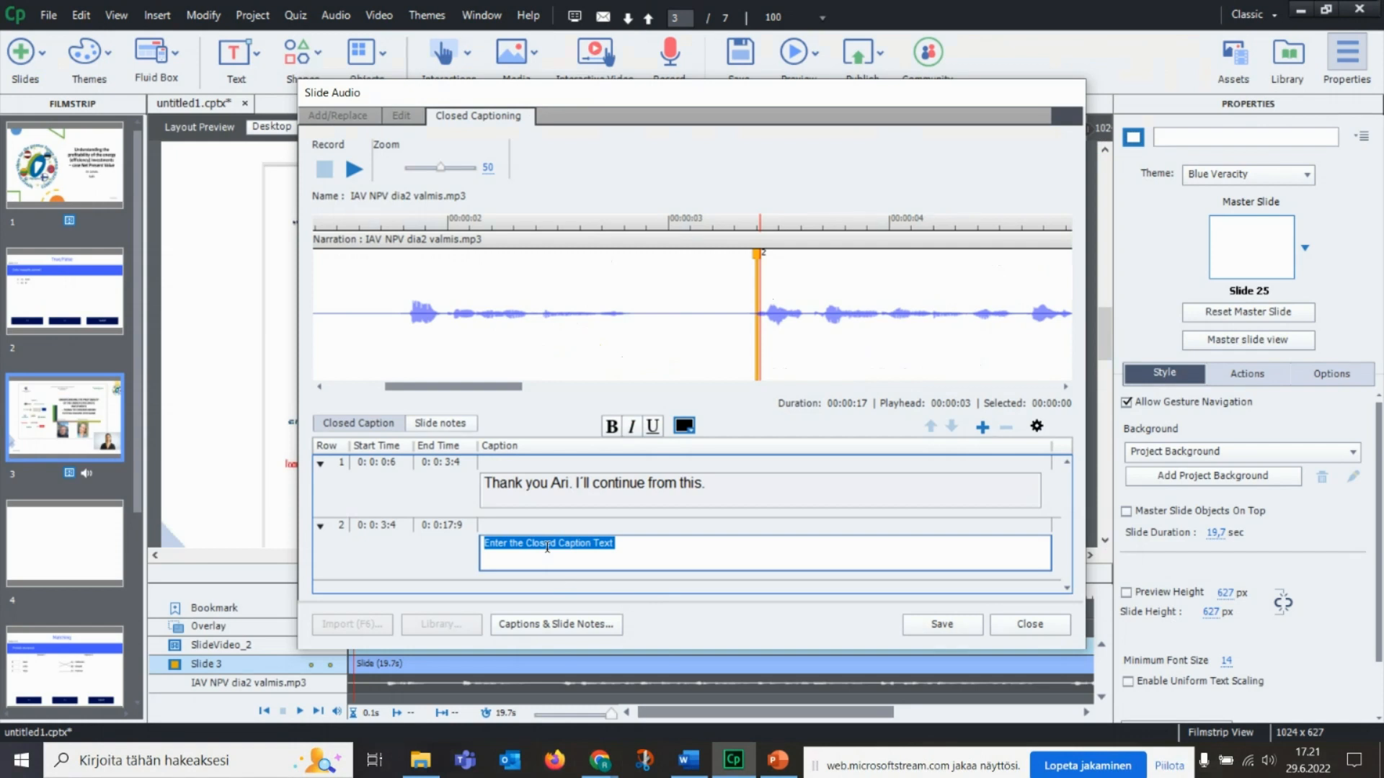
key("ctrl+v")
Step: Set the text colour of the second caption to black
triple_click(548, 545)
left_click(683, 426)
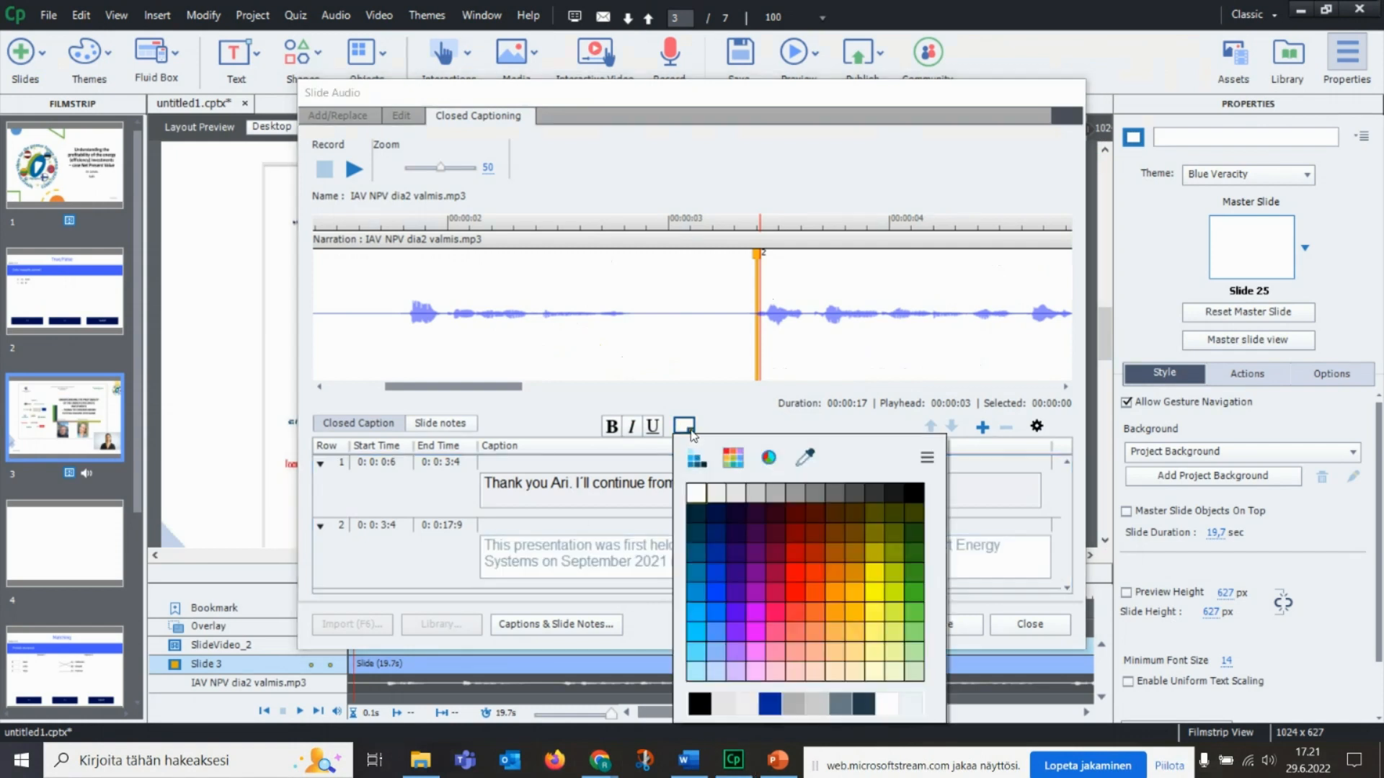
left_click(698, 705)
left_click(797, 559)
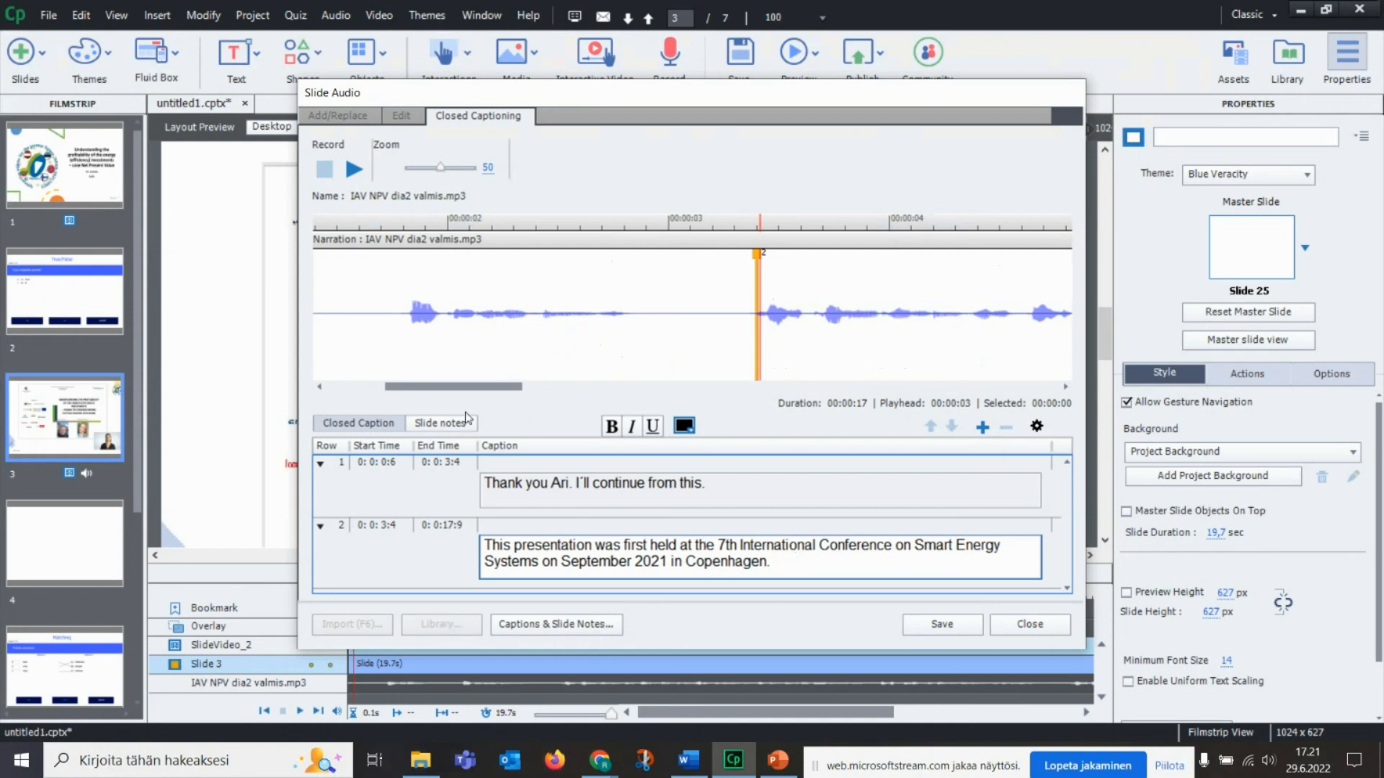
Step: Add a third closed caption at about 11.5 seconds, where speech resumes after the pause in the narration waveform
left_click_drag(455, 390, 820, 399)
left_click(577, 317)
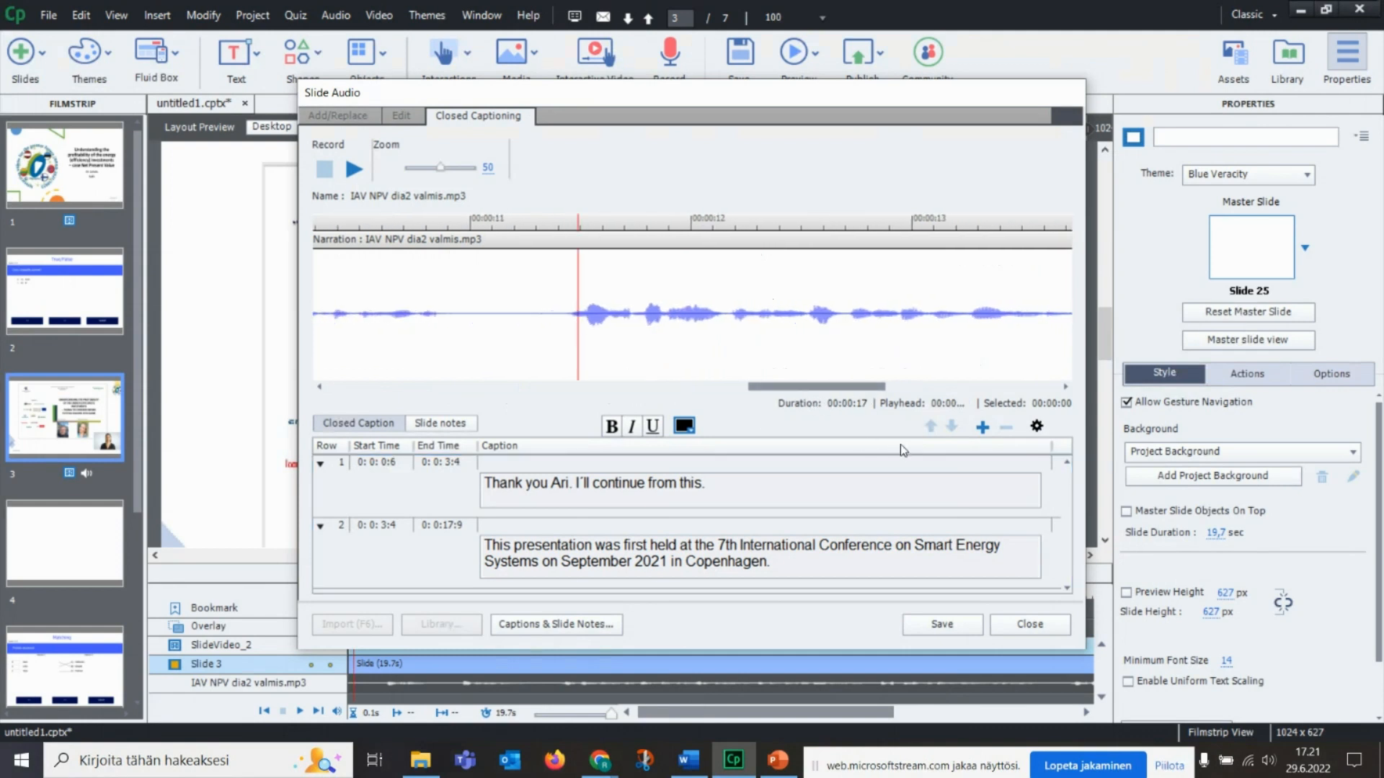
left_click(982, 427)
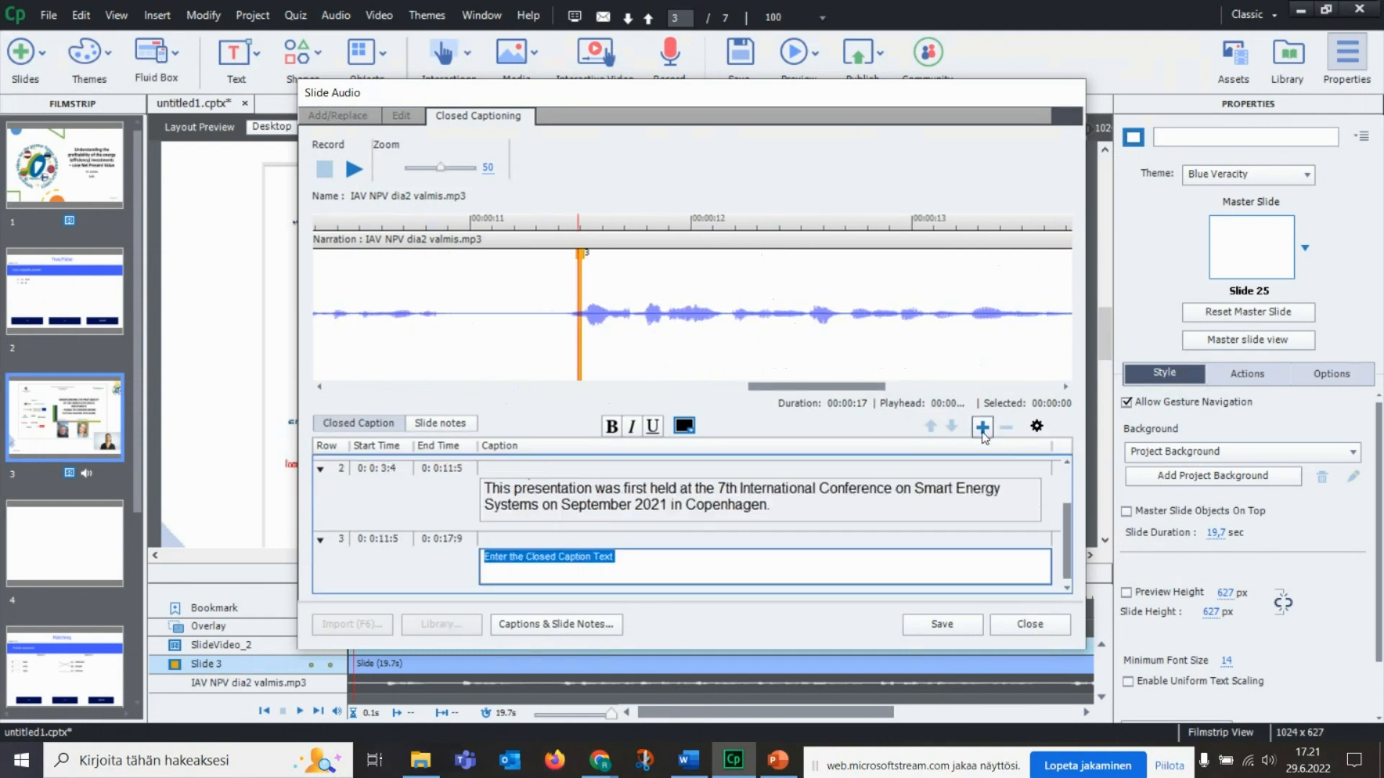
Step: Copy the "This video is a slightly shortened version...in interactive format." sentence from the PowerPoint notes and paste it into the third caption in Captivate
left_click(778, 761)
left_click(651, 642)
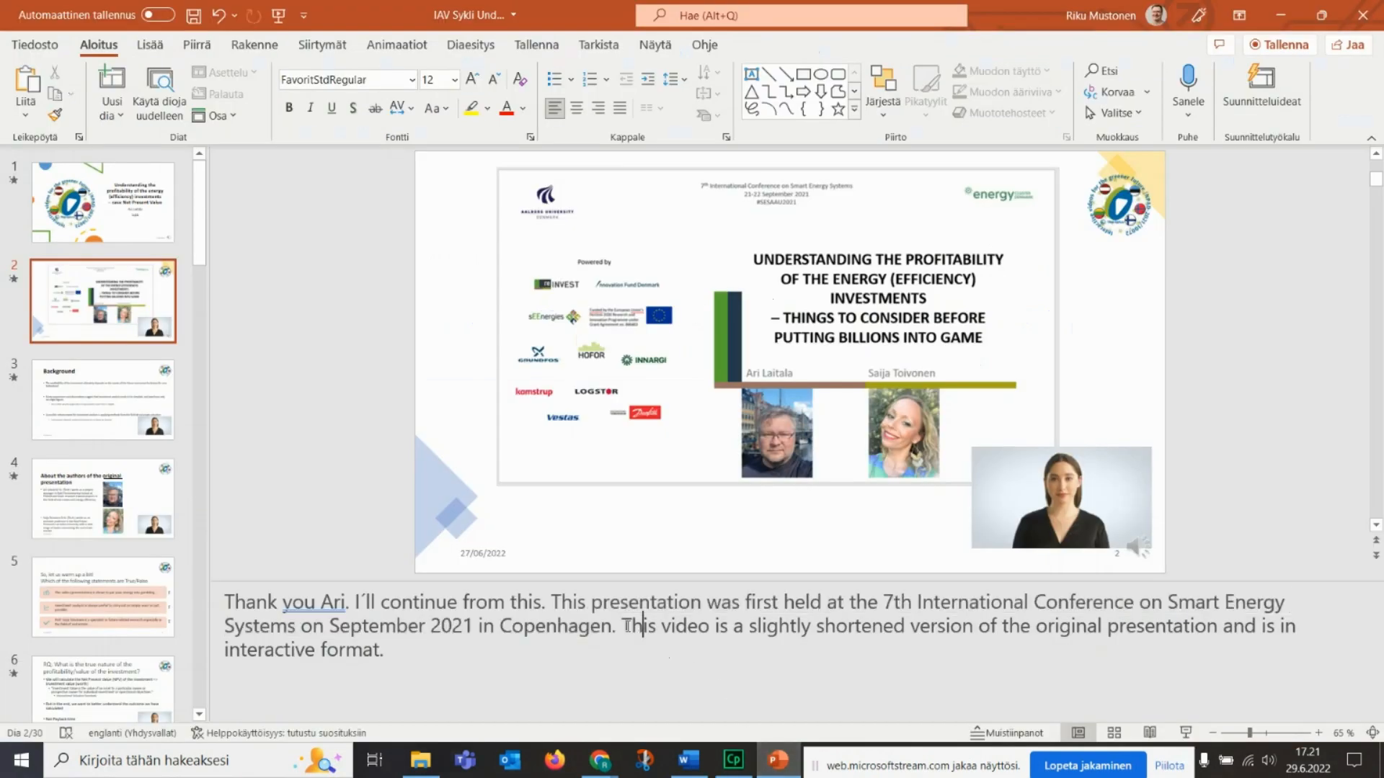
left_click_drag(625, 626, 632, 657)
right_click(626, 634)
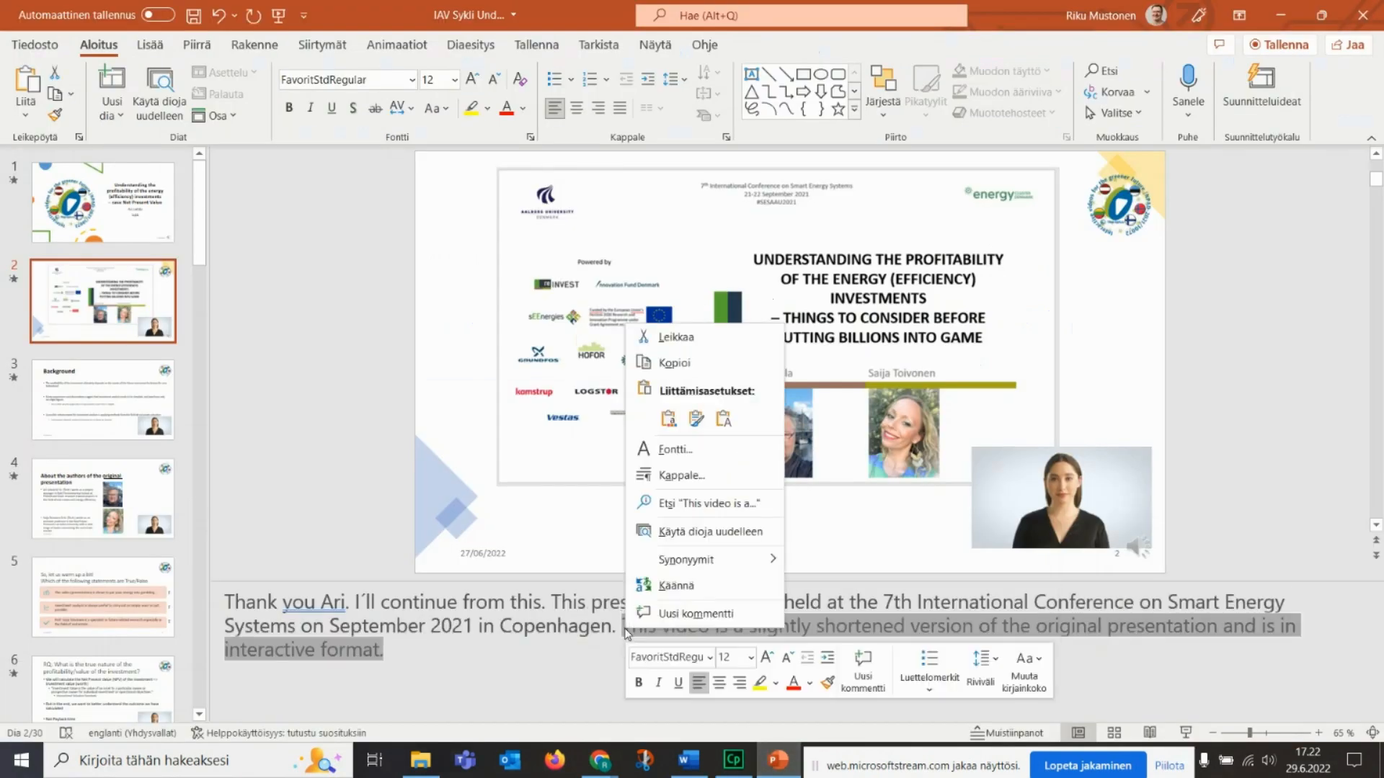
left_click(669, 365)
left_click(733, 760)
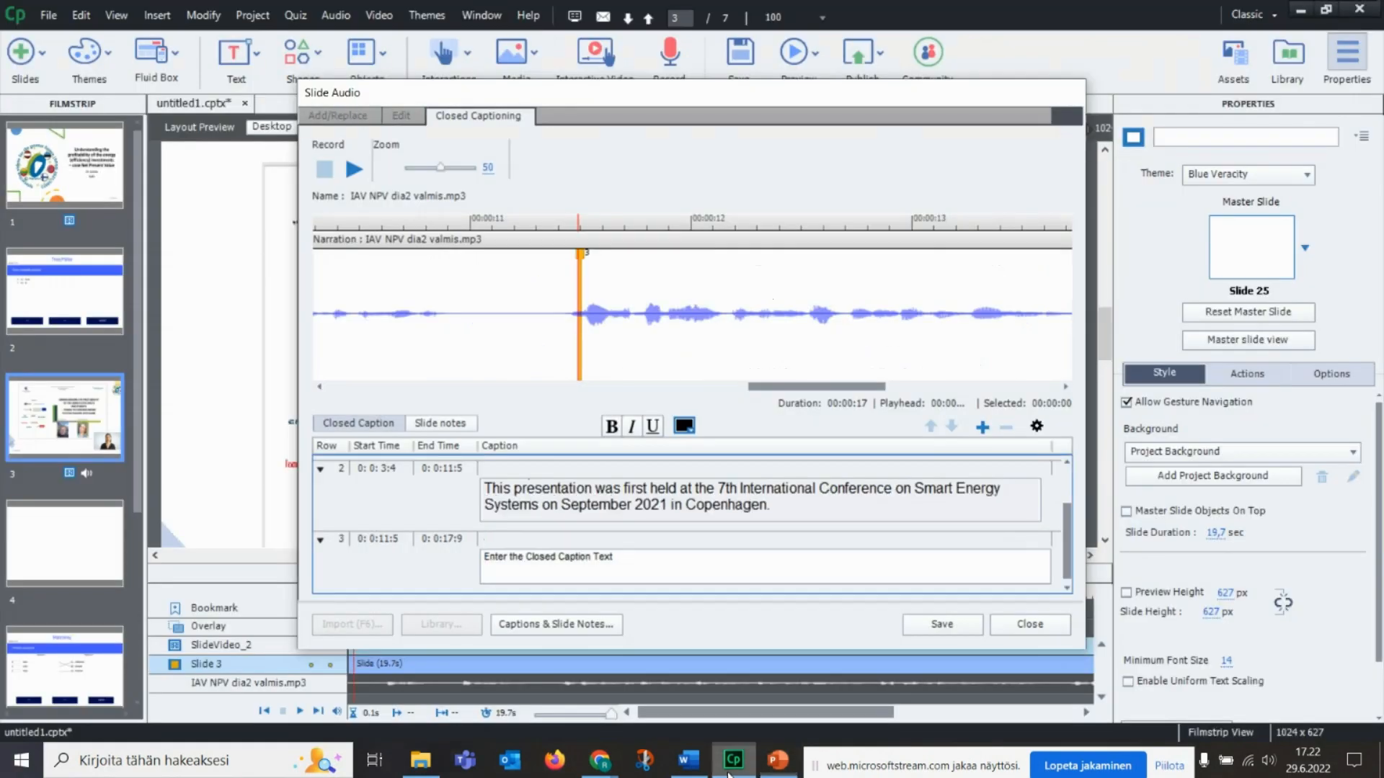
triple_click(542, 556)
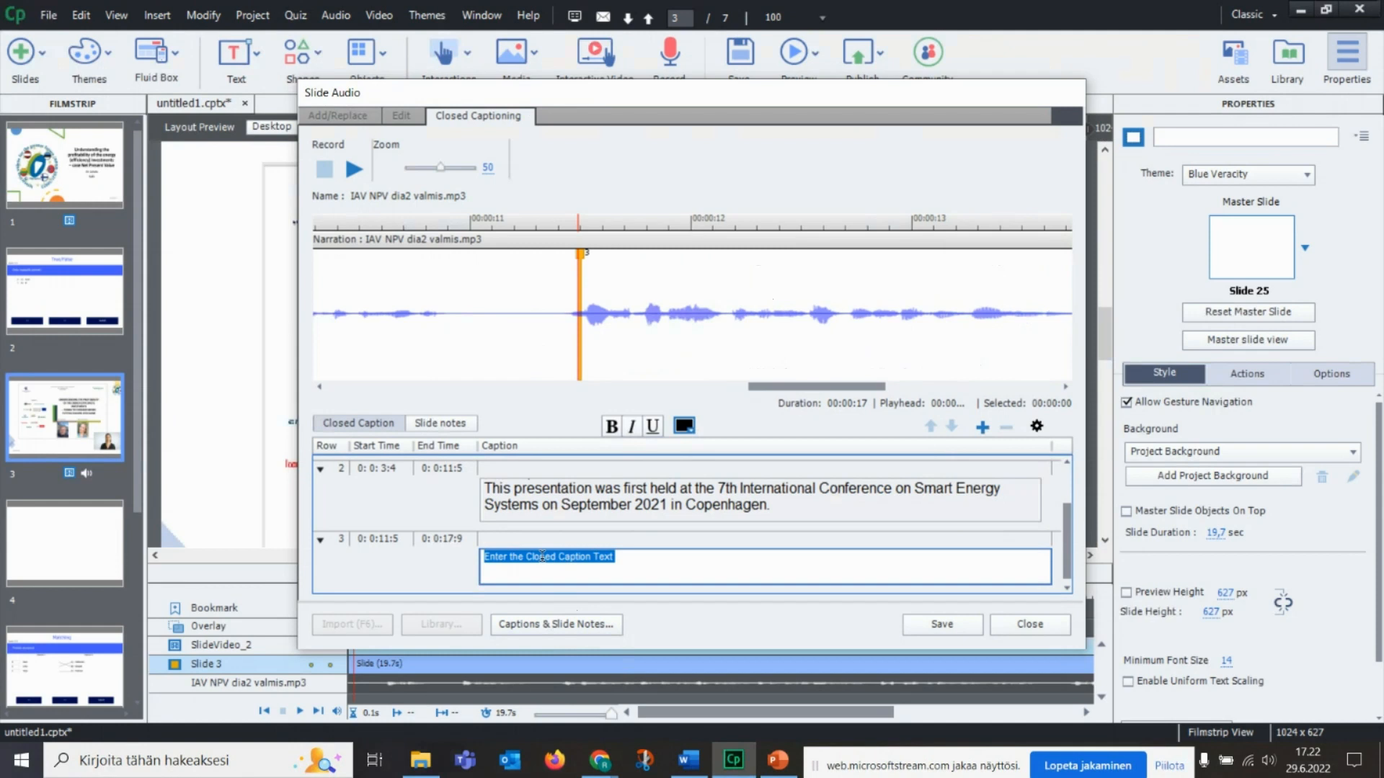
key("ctrl+v")
Step: Set the text colour of the third caption to black
triple_click(538, 559)
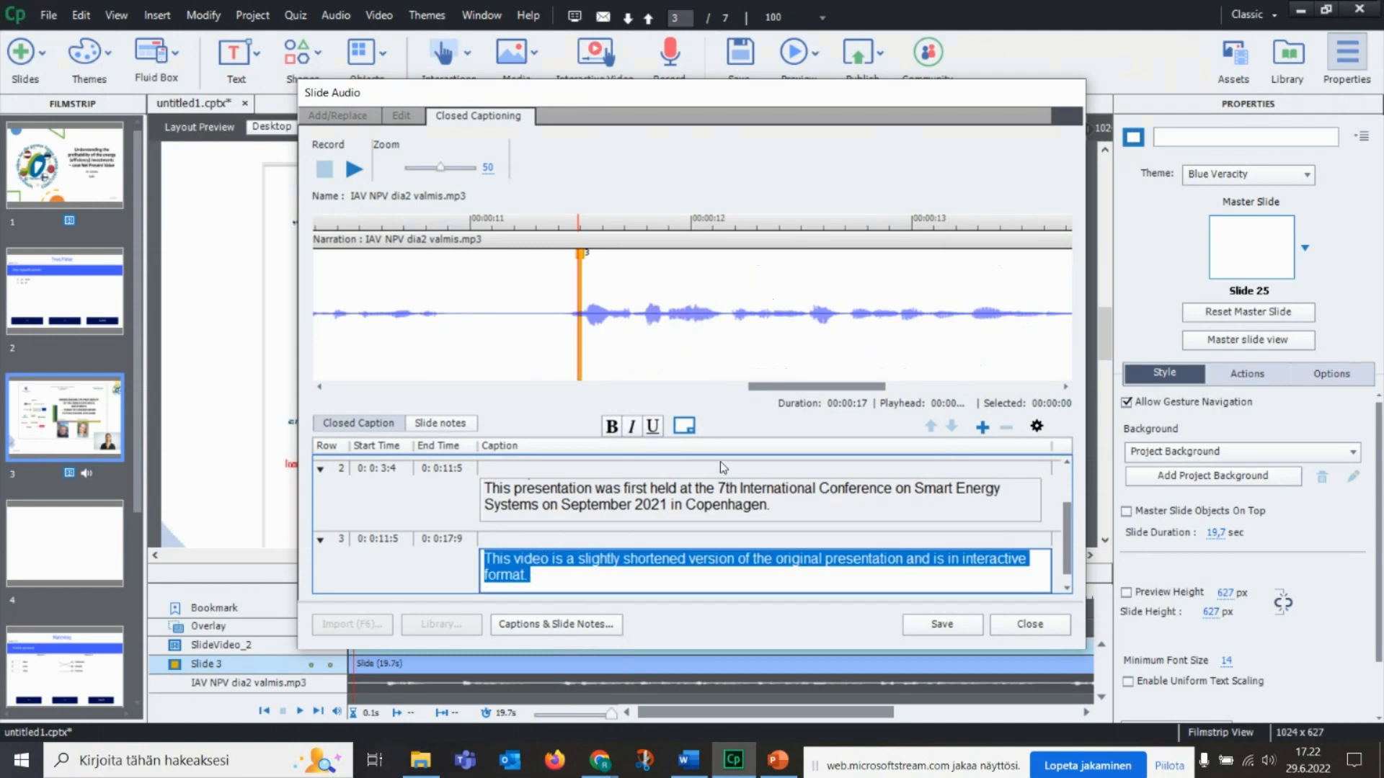
left_click(683, 425)
left_click(695, 710)
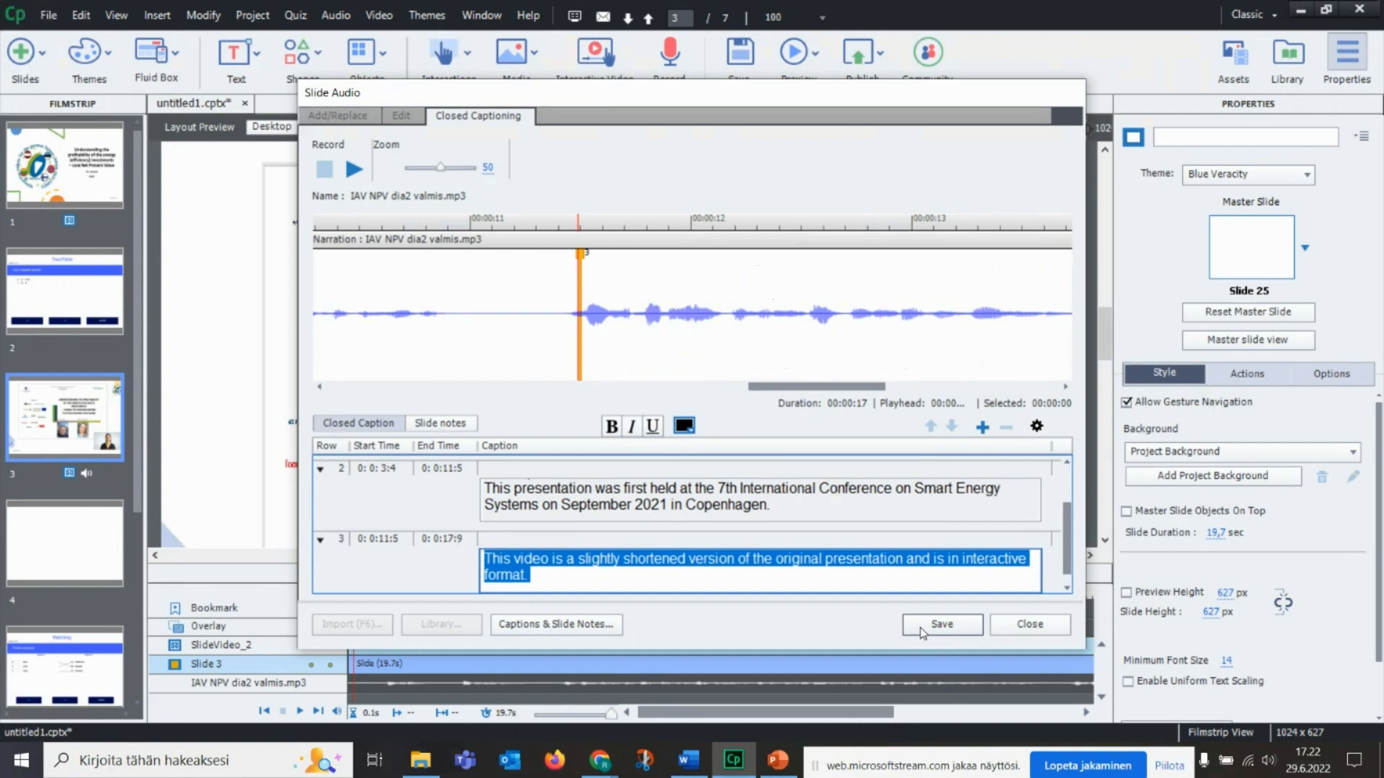
left_click(620, 573)
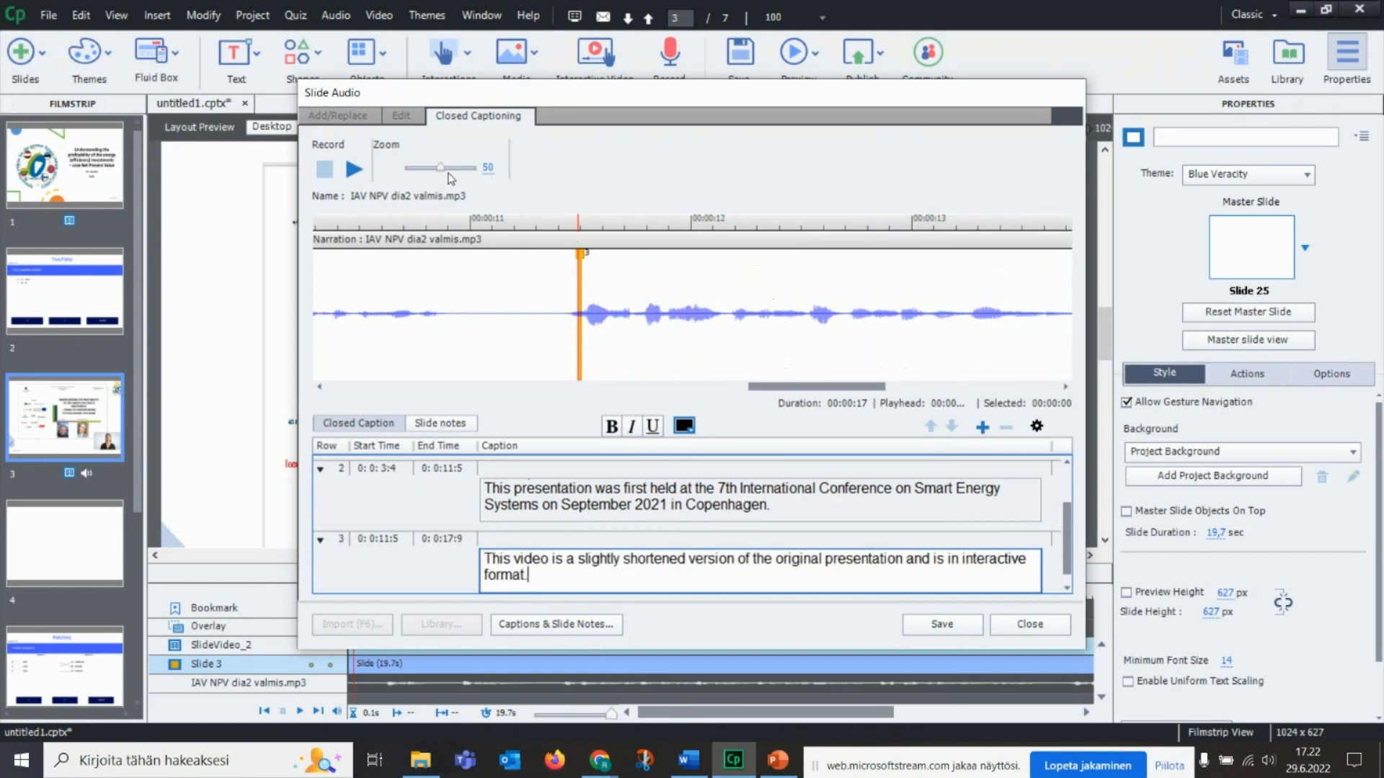
Step: Turn on Show Closed Captions for Slide 3 in the caption settings, and save the slide's captions
left_click_drag(440, 168, 412, 176)
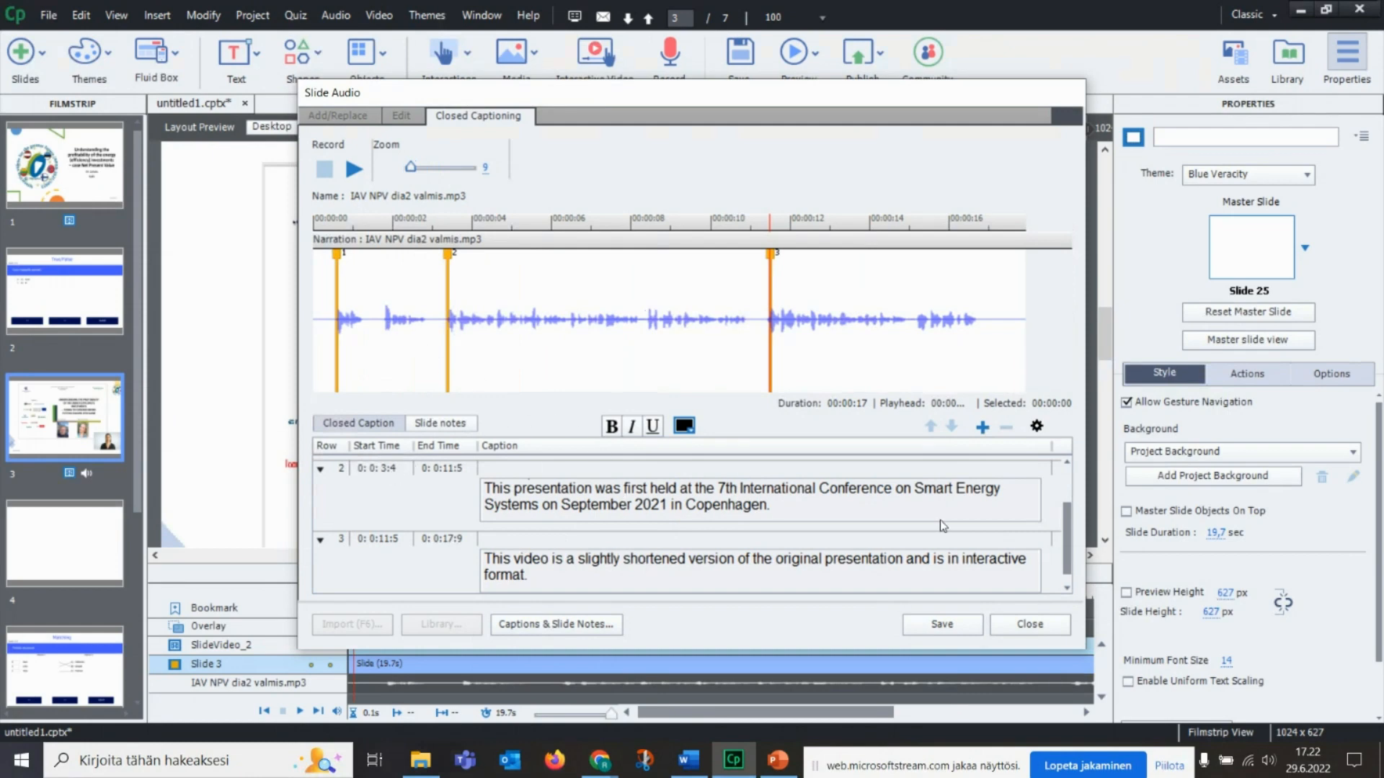
left_click(1036, 426)
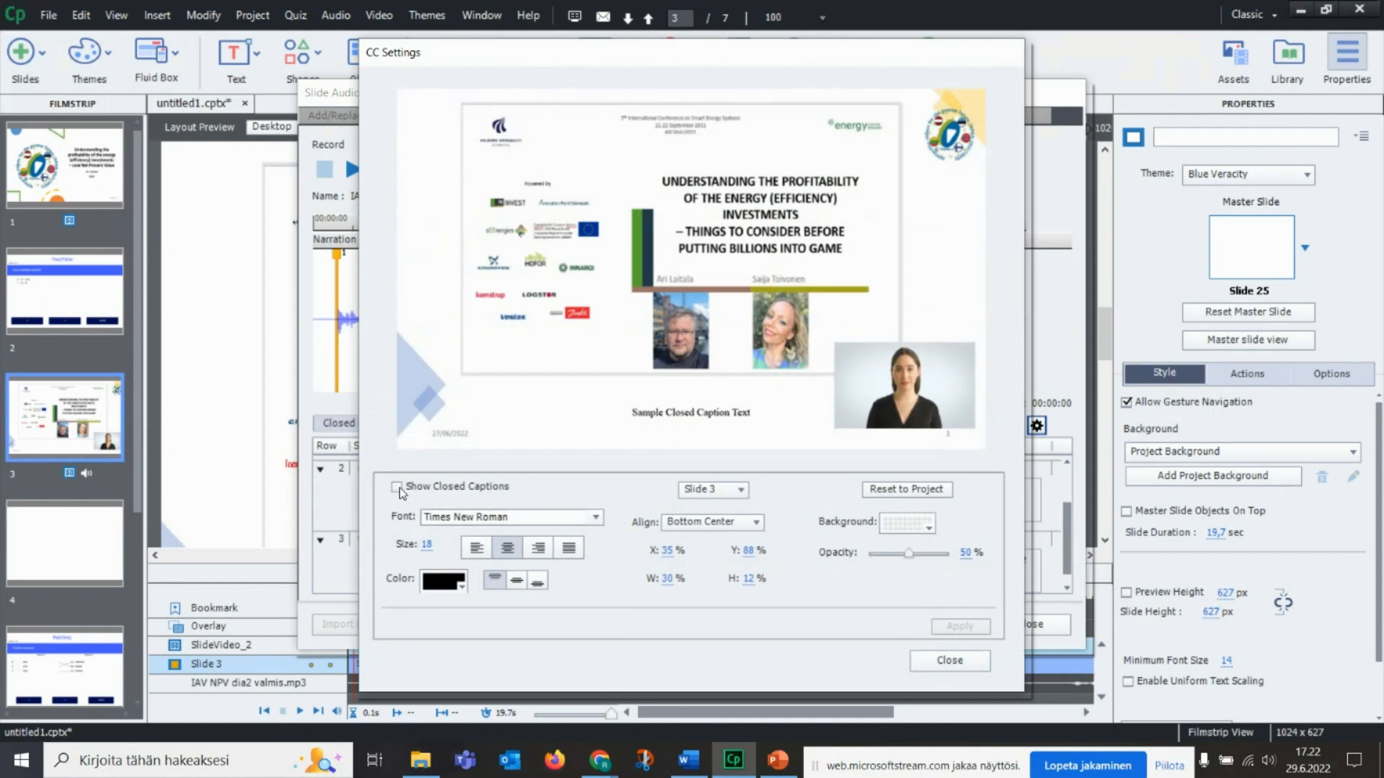
left_click(397, 488)
left_click(959, 627)
left_click(937, 667)
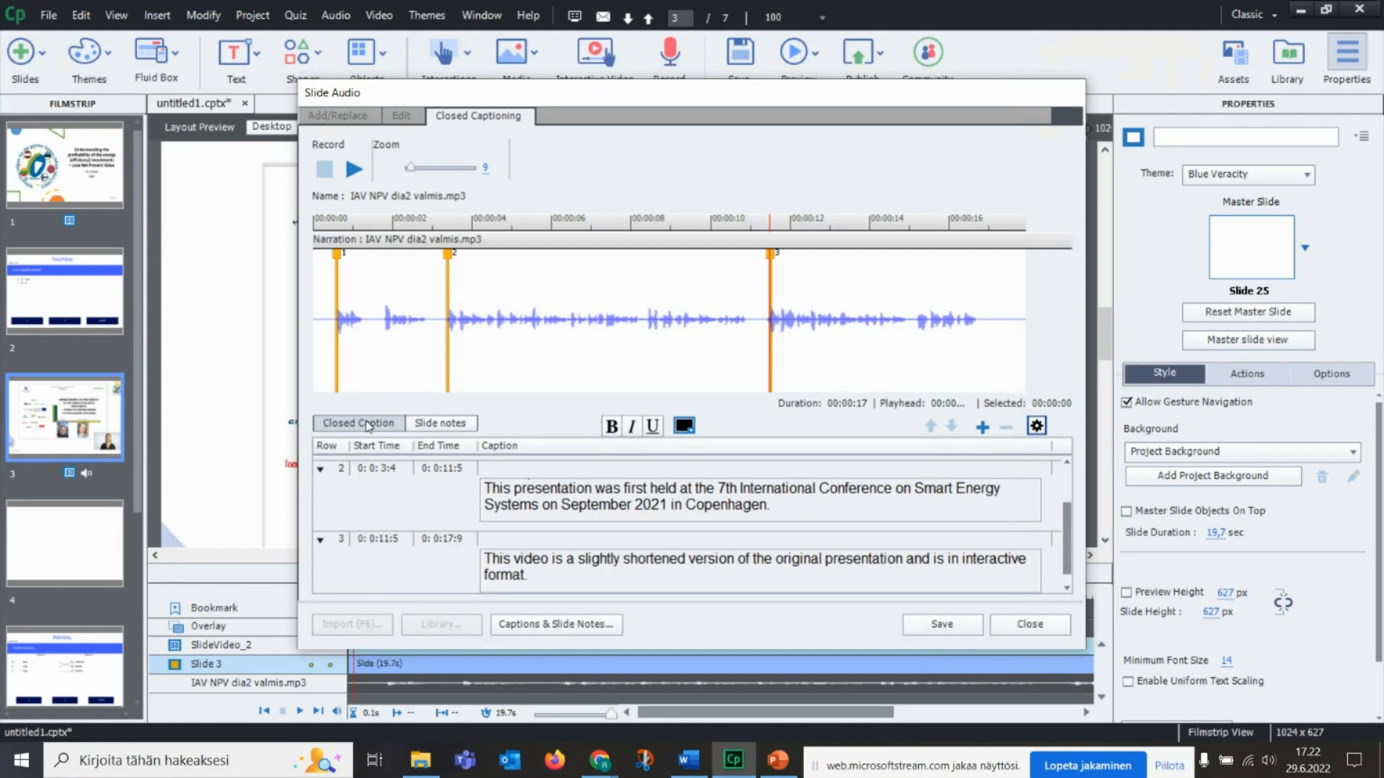
left_click(922, 627)
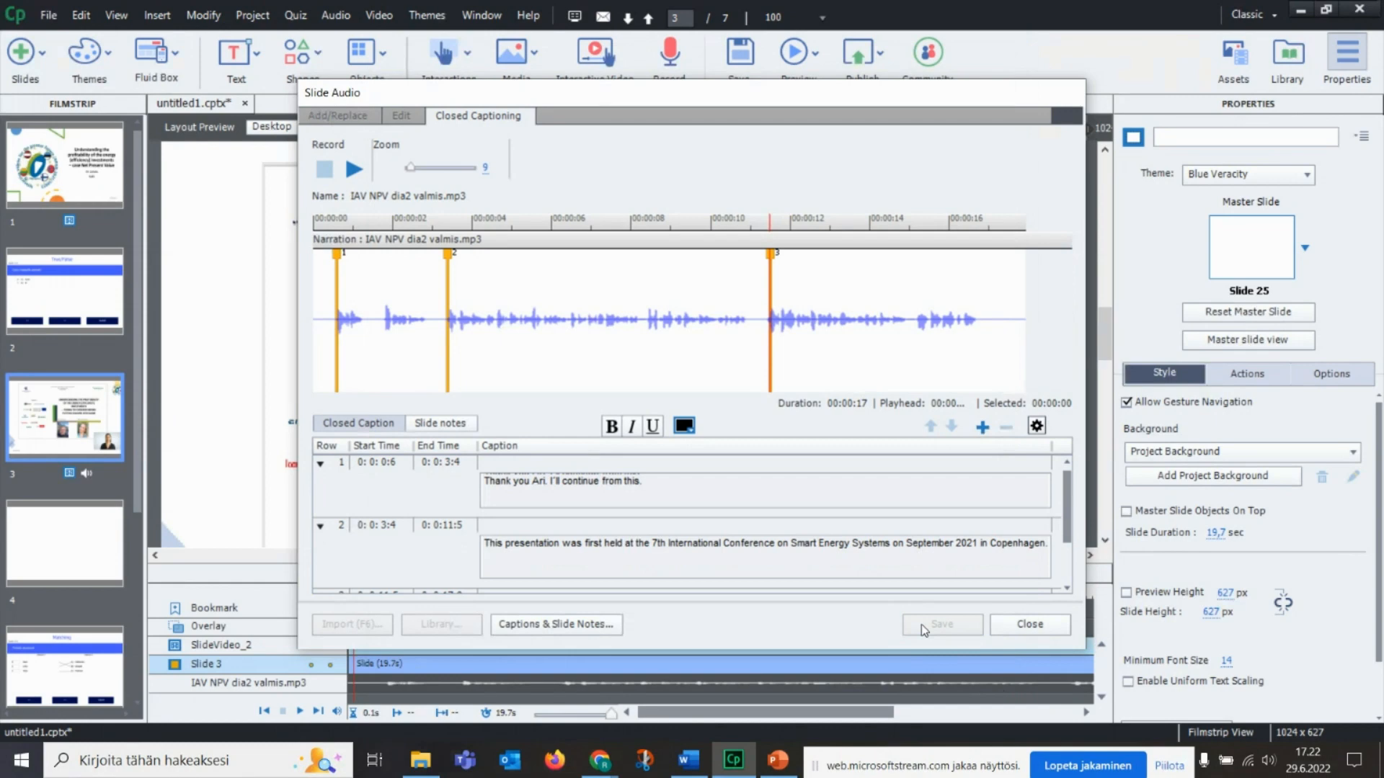
left_click(1030, 624)
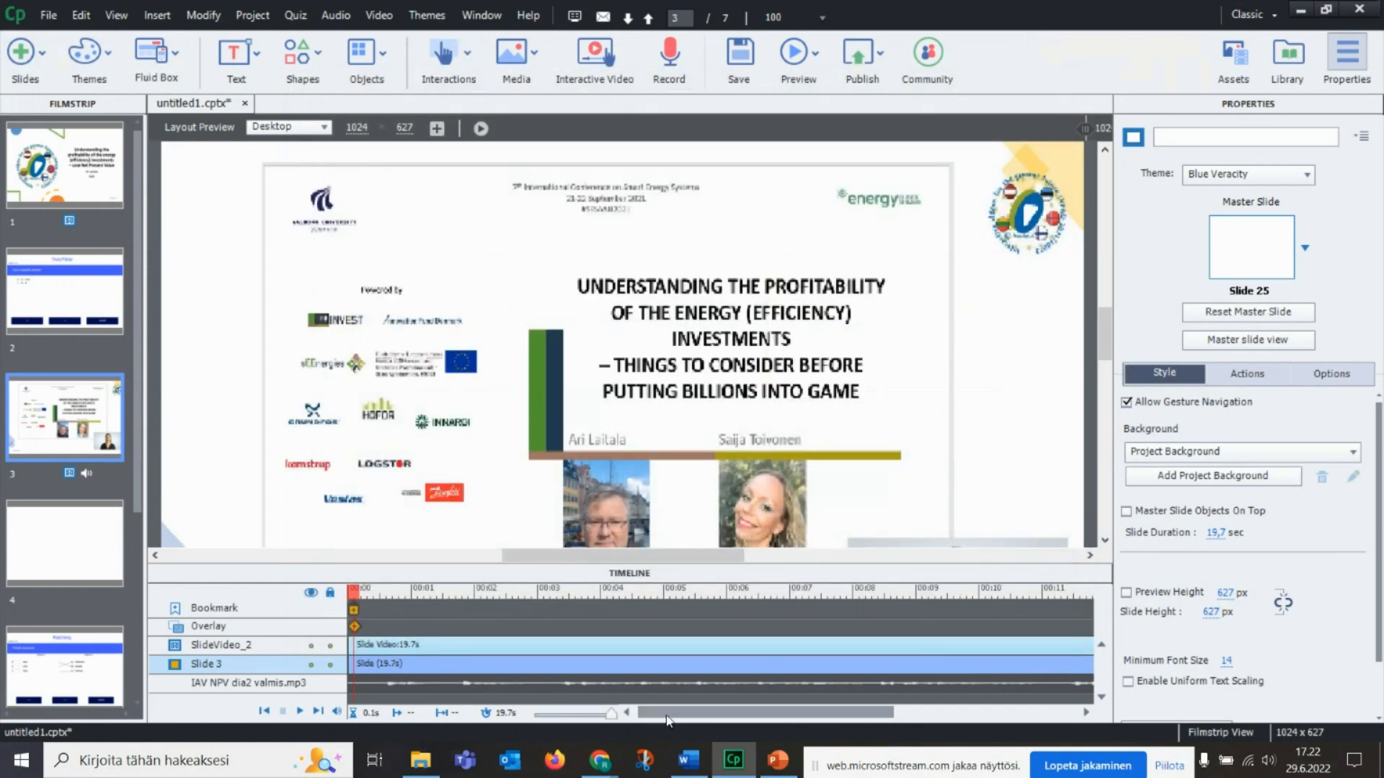
Step: Enlarge the timeline area and shift the narration audio of slide 3 so it starts at 1.0 s
left_click_drag(593, 559, 599, 504)
left_click(395, 631)
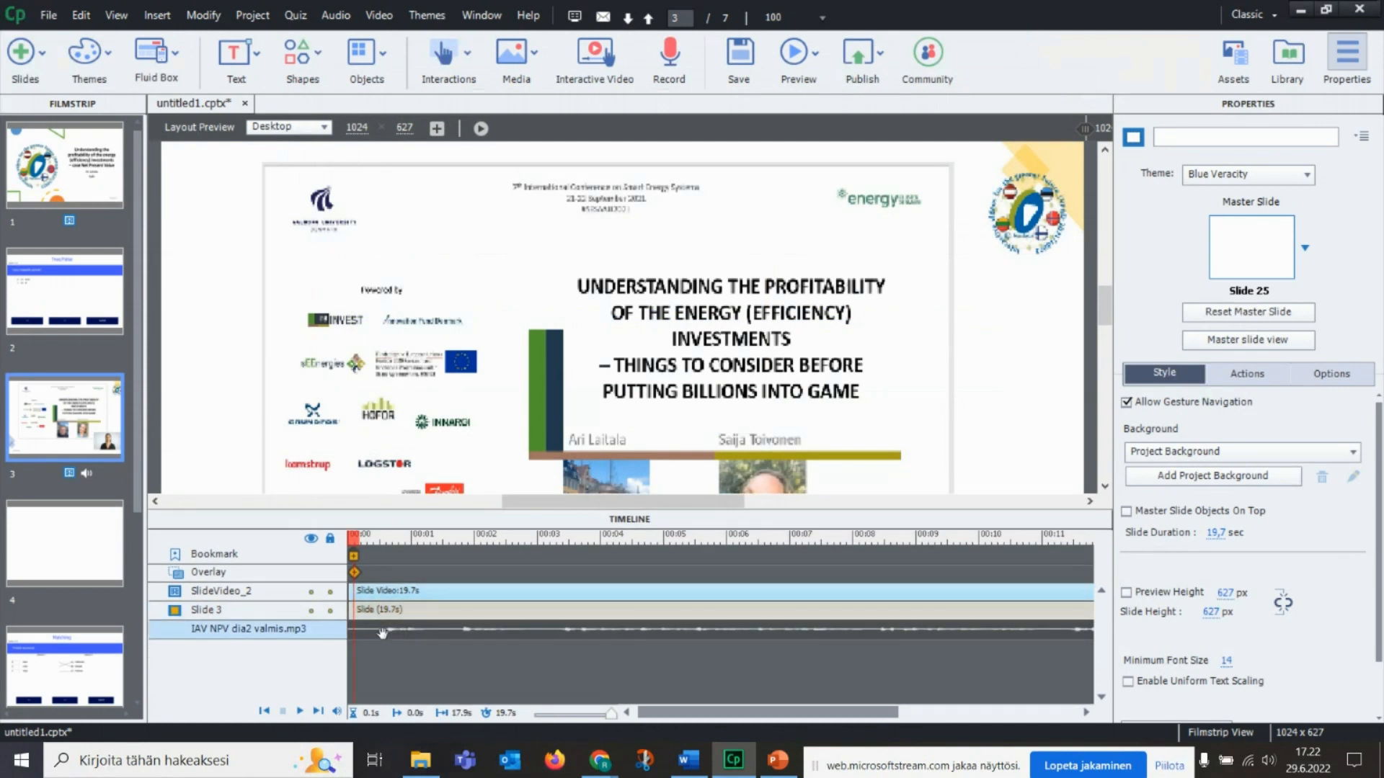
left_click_drag(382, 633, 448, 628)
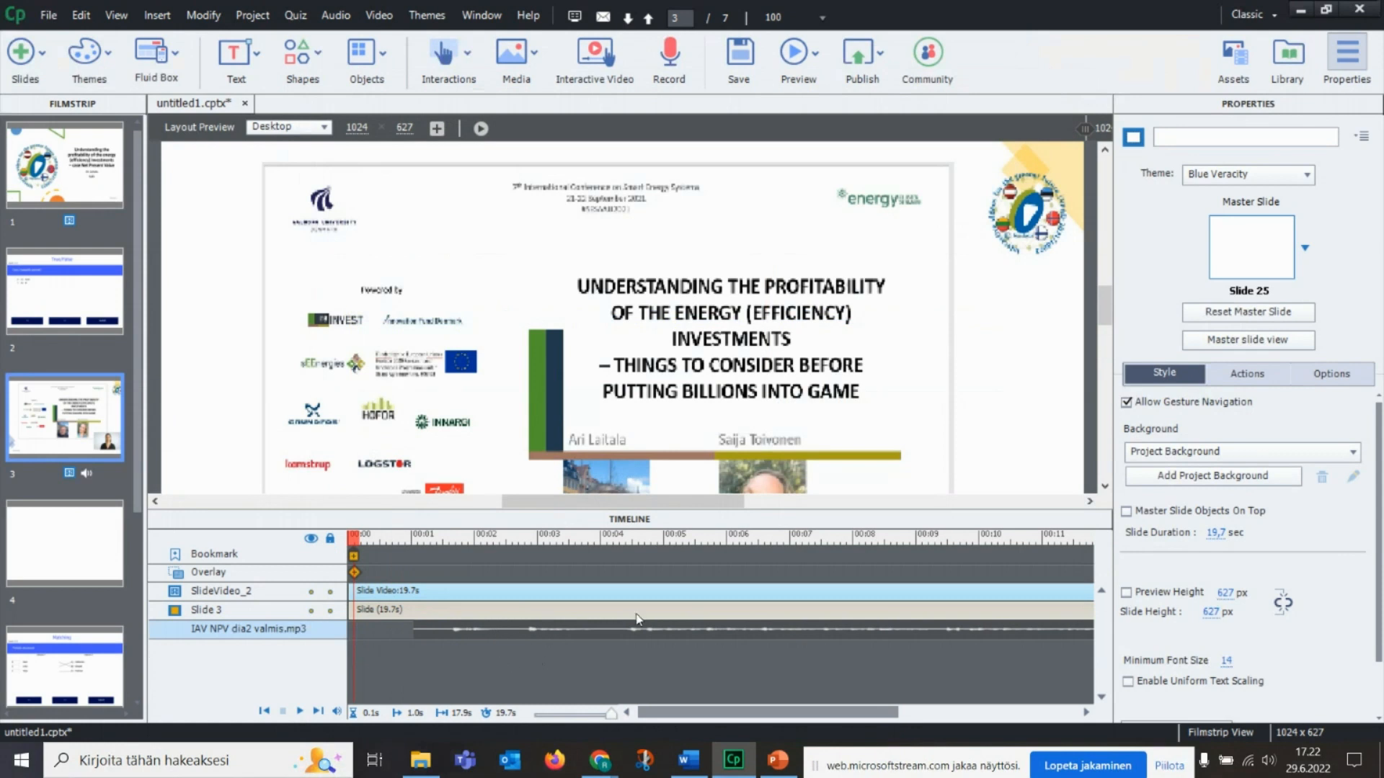